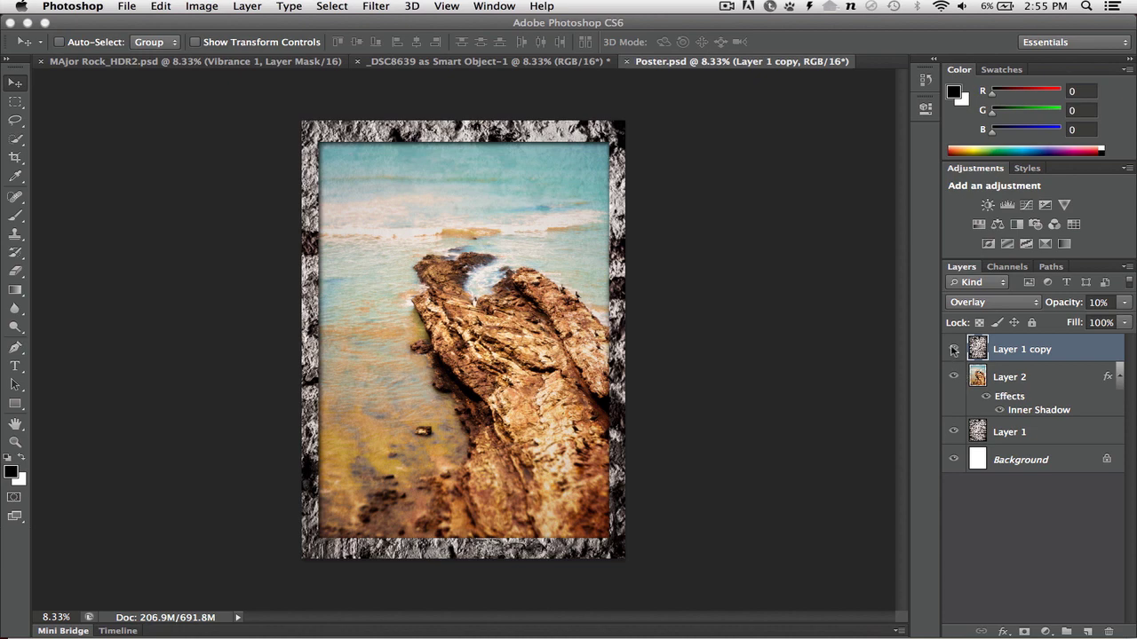
- Toggle the Layer 1 copy texture's visibility to compare the image with and without it
{"action": "left_click", "coordinate": [953, 351]}
{"action": "left_click", "coordinate": [953, 351]}
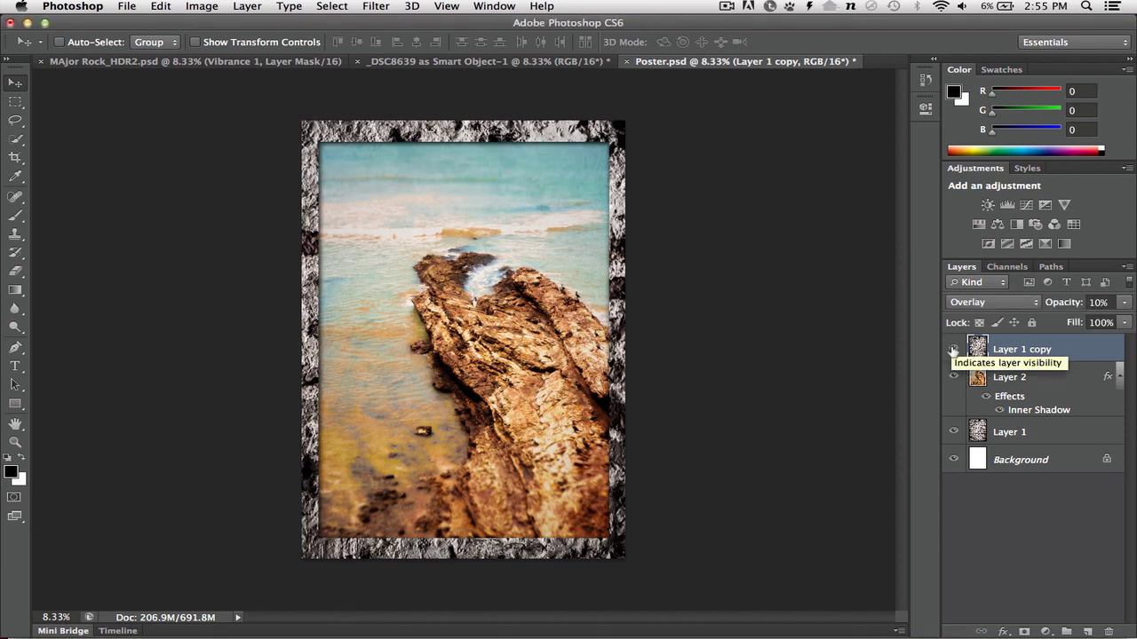
{"action": "left_click", "coordinate": [953, 351]}
{"action": "left_click", "coordinate": [953, 351]}
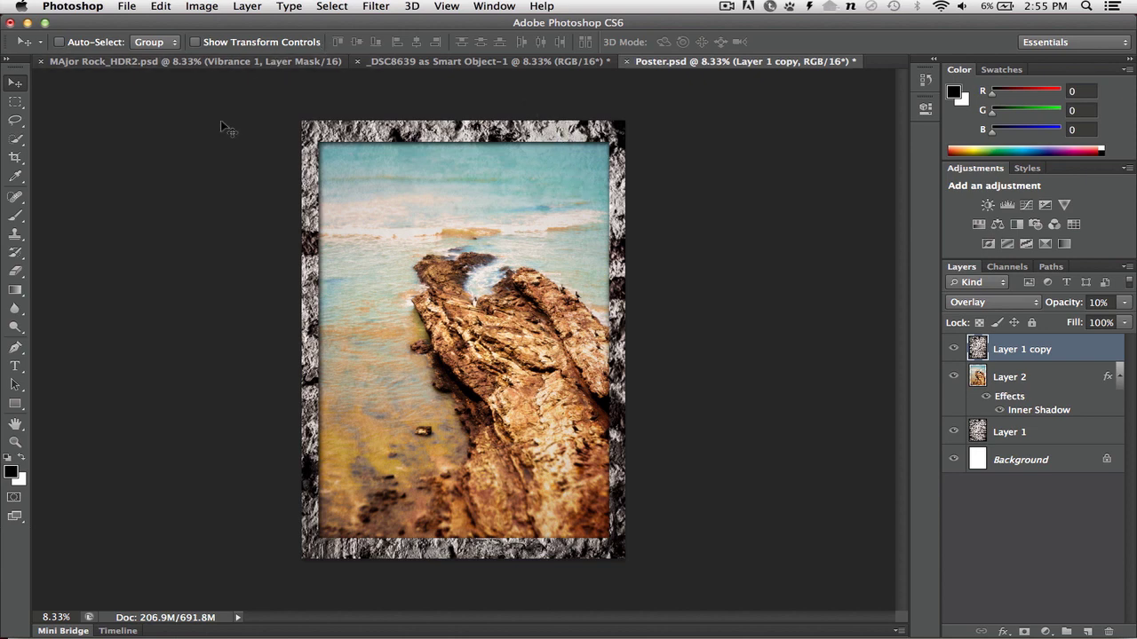
- Load the five NEF exposures _DSC8858 through _DSC8862 into Merge to HDR Pro
{"action": "left_click", "coordinate": [133, 7]}
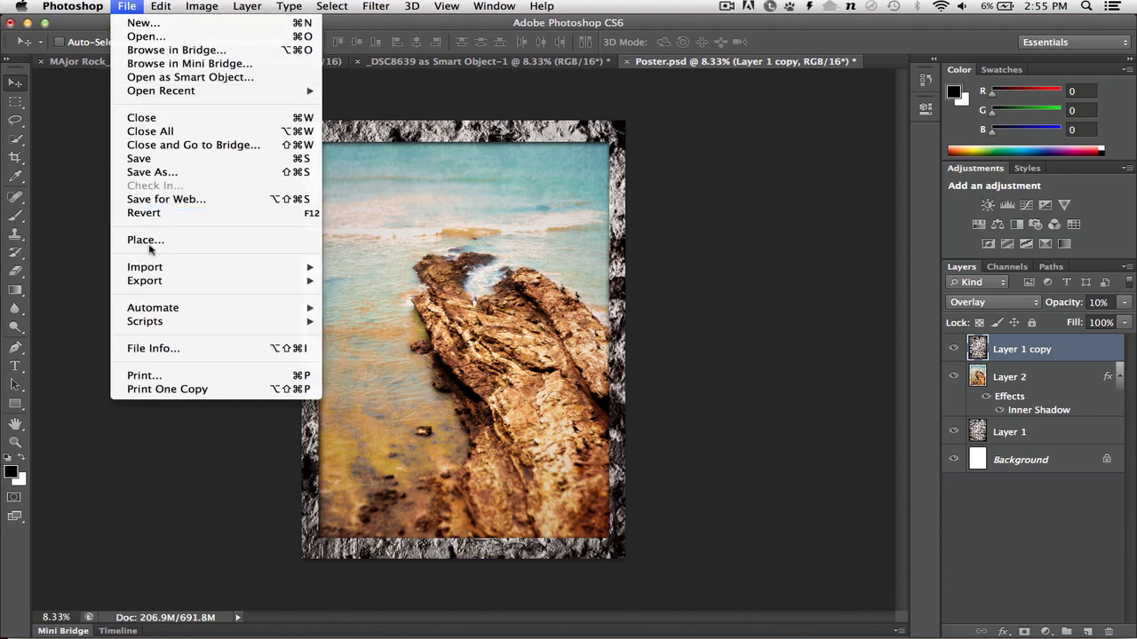
{"action": "mouse_move", "coordinate": [151, 311]}
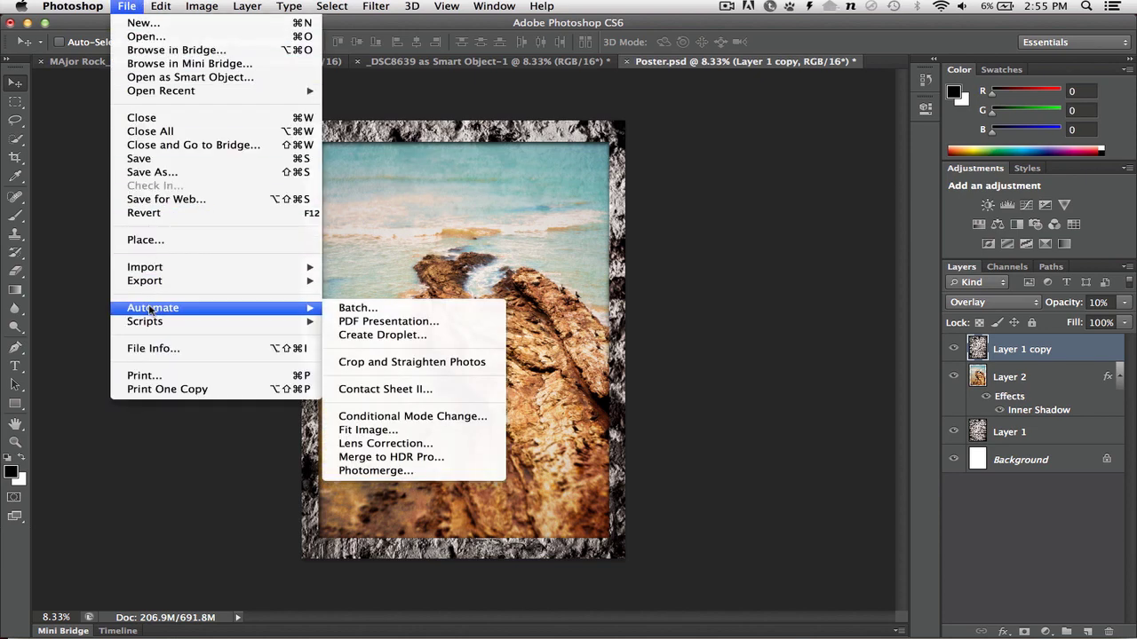
{"action": "left_click", "coordinate": [488, 456]}
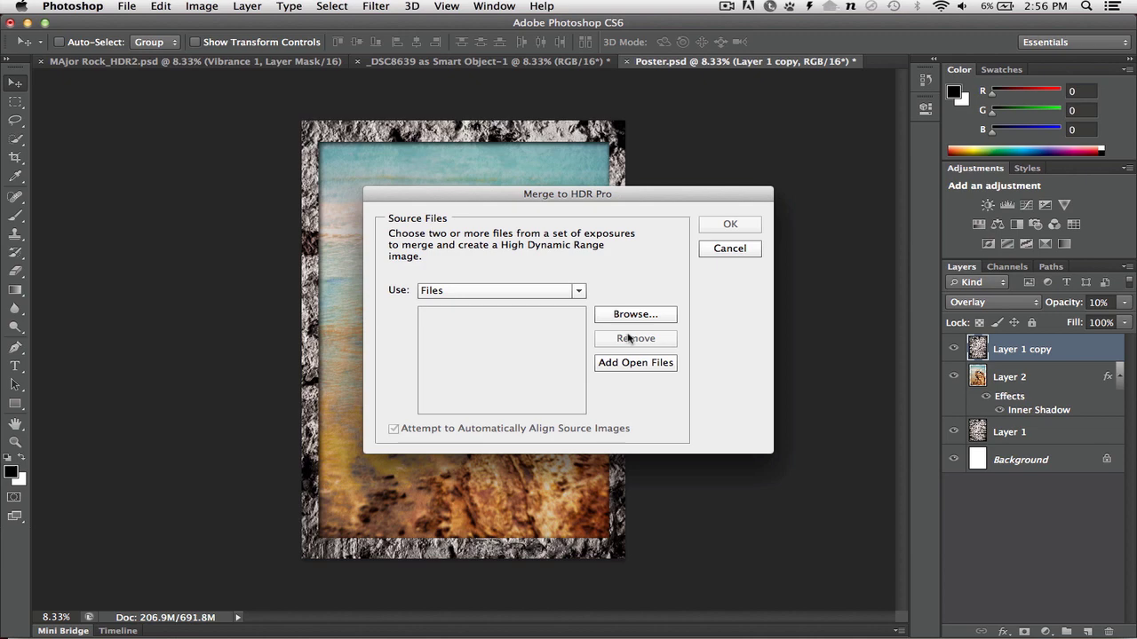
{"action": "left_click", "coordinate": [623, 314]}
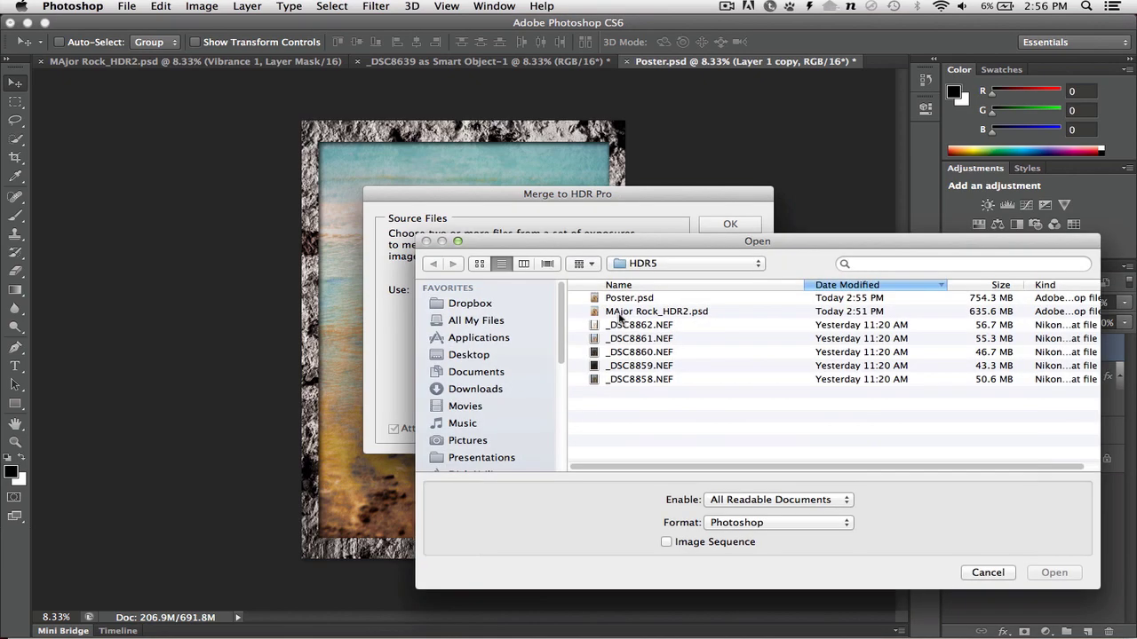
{"action": "left_click", "coordinate": [628, 325]}
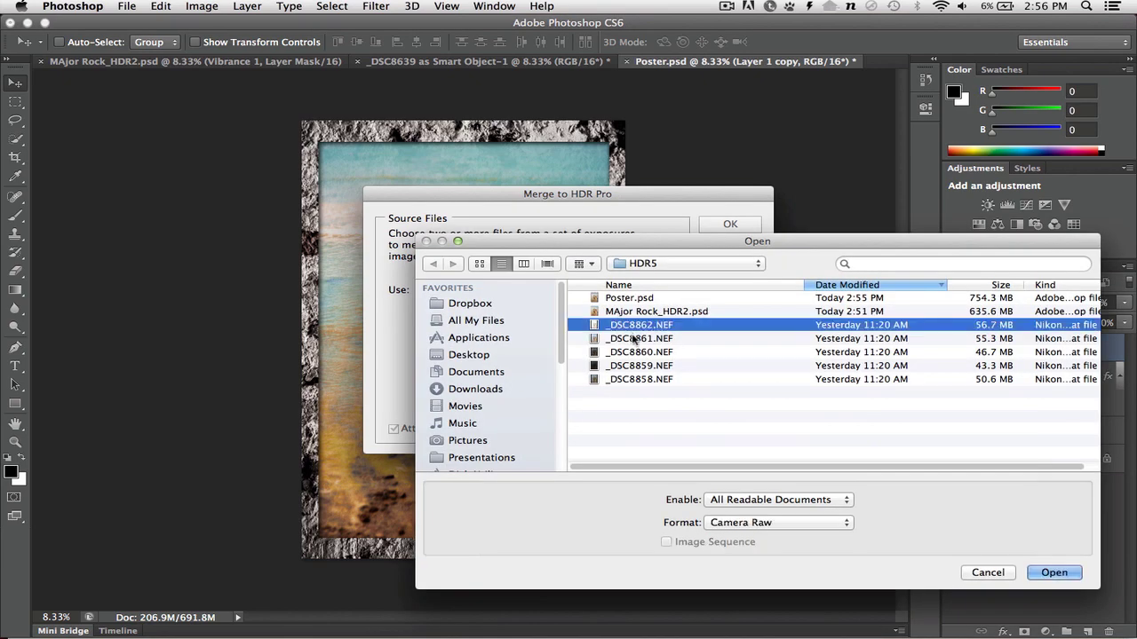
{"action": "left_click", "coordinate": [643, 379], "text": "shift"}
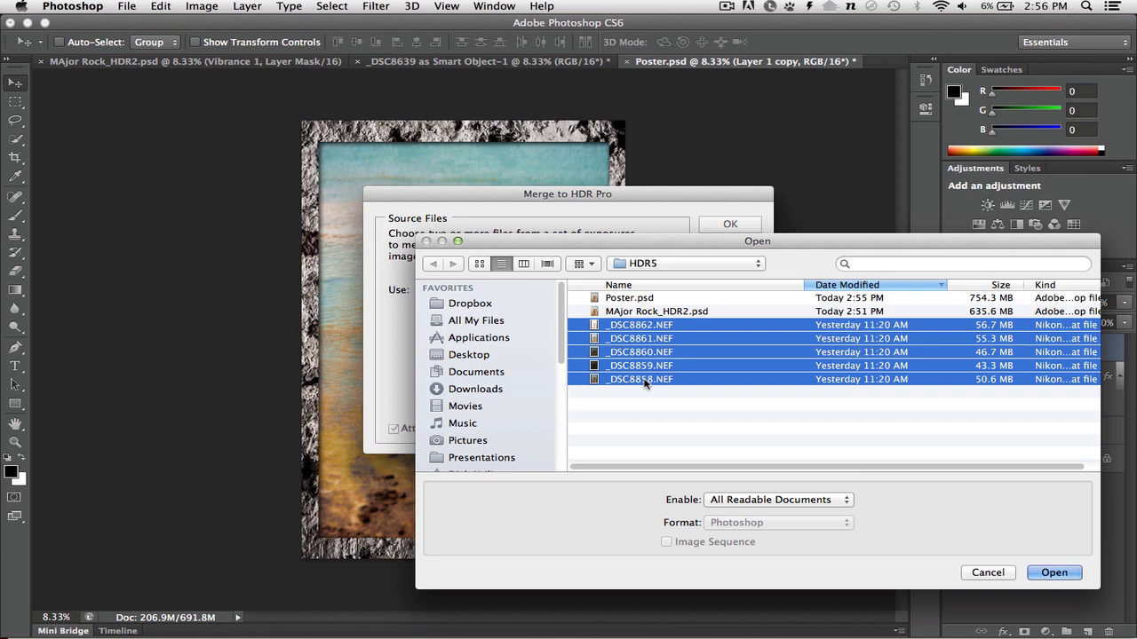
{"action": "key", "text": "Return"}
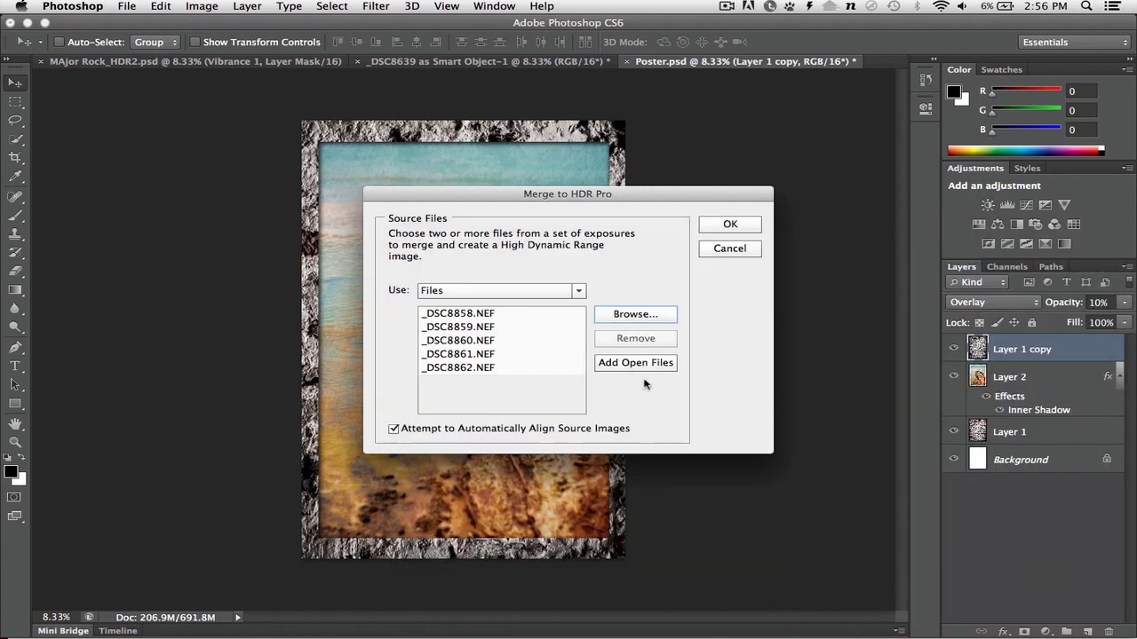
- Confirm Merge to HDR Pro to merge the five exposures into an HDR preview
{"action": "left_click", "coordinate": [730, 225]}
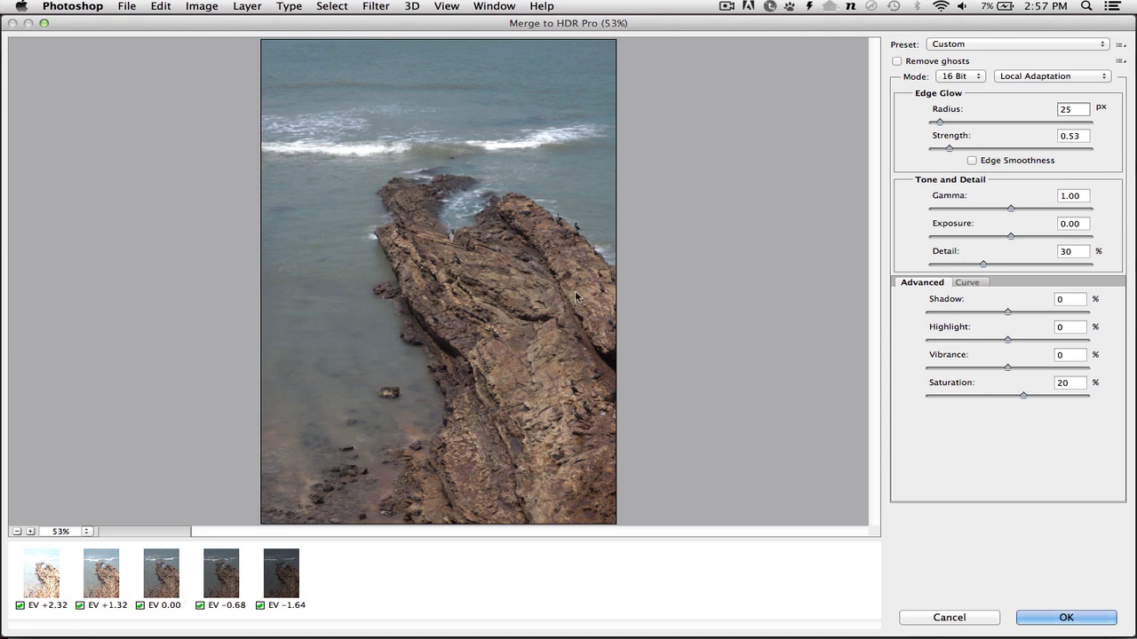
- Apply the Photorealistic preset, then set Gamma 0.90, Exposure 0.85 and Vibrance 78%
{"action": "left_click", "coordinate": [1015, 44]}
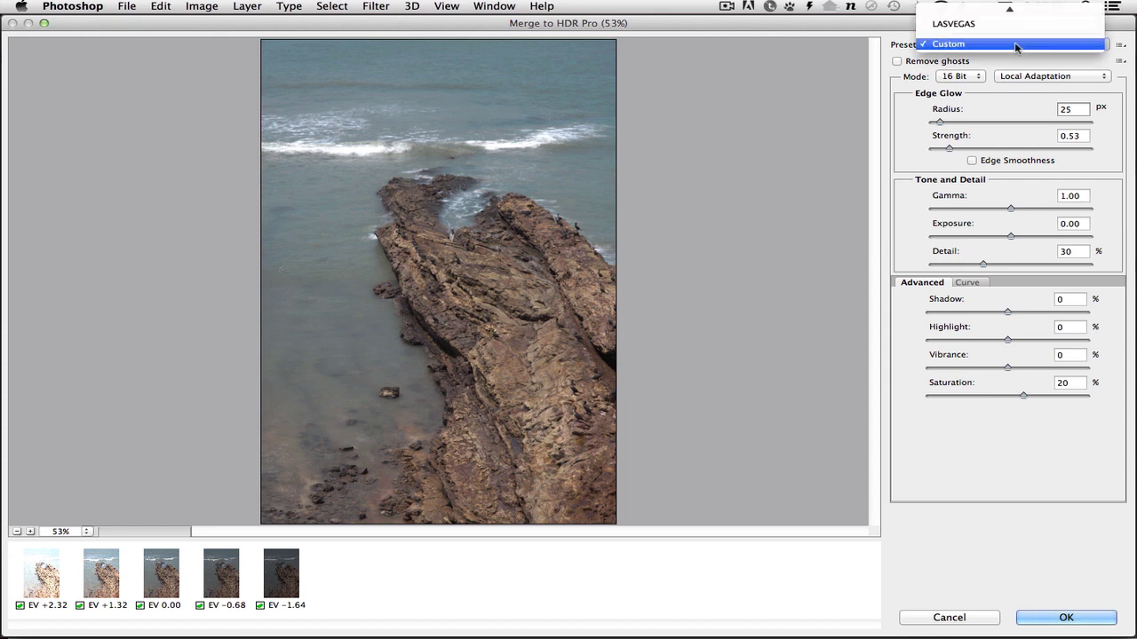
{"action": "mouse_move", "coordinate": [1003, 5]}
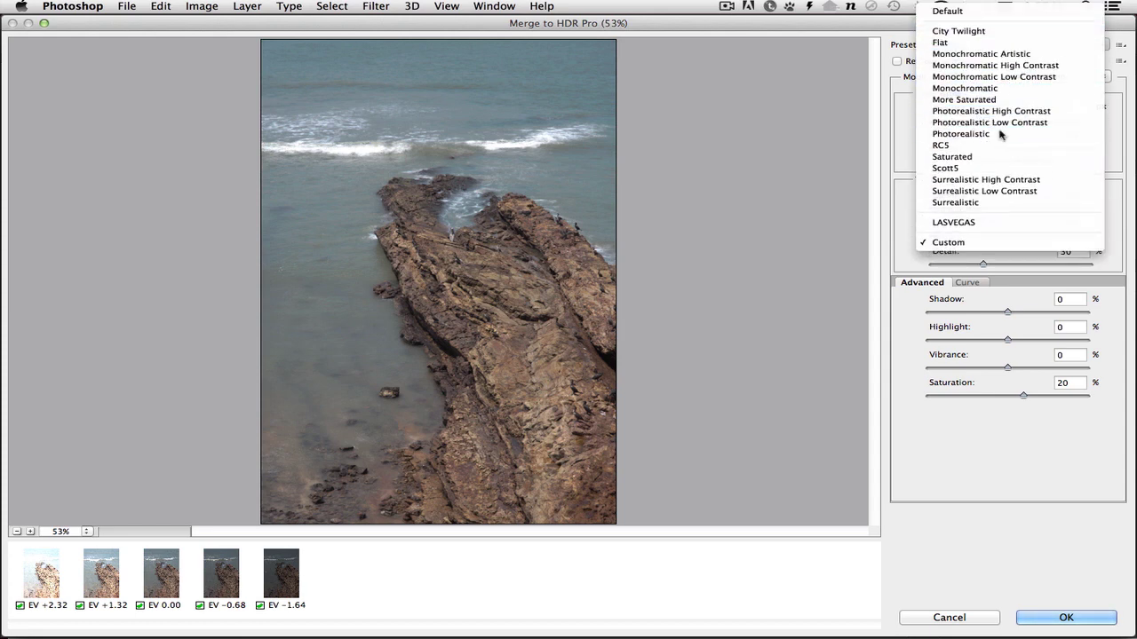
{"action": "left_click", "coordinate": [999, 134]}
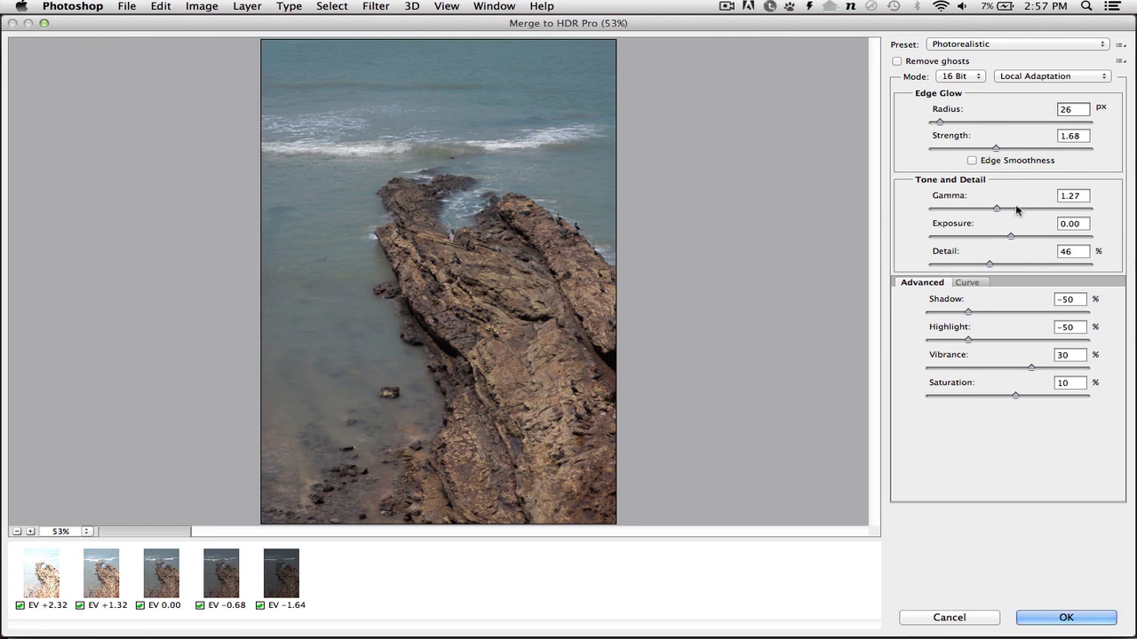
{"action": "left_click", "coordinate": [1018, 209]}
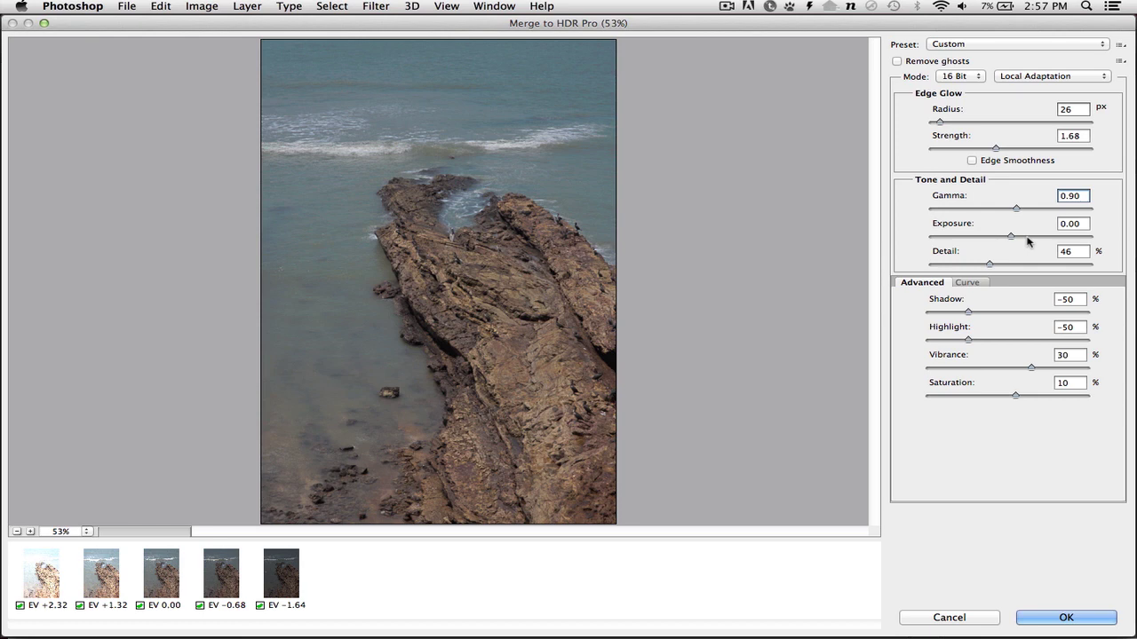
{"action": "mouse_move", "coordinate": [1028, 236]}
{"action": "left_mouse_down"}
{"action": "mouse_move", "coordinate": [1063, 242]}
{"action": "mouse_move", "coordinate": [1024, 238]}
{"action": "left_mouse_up"}
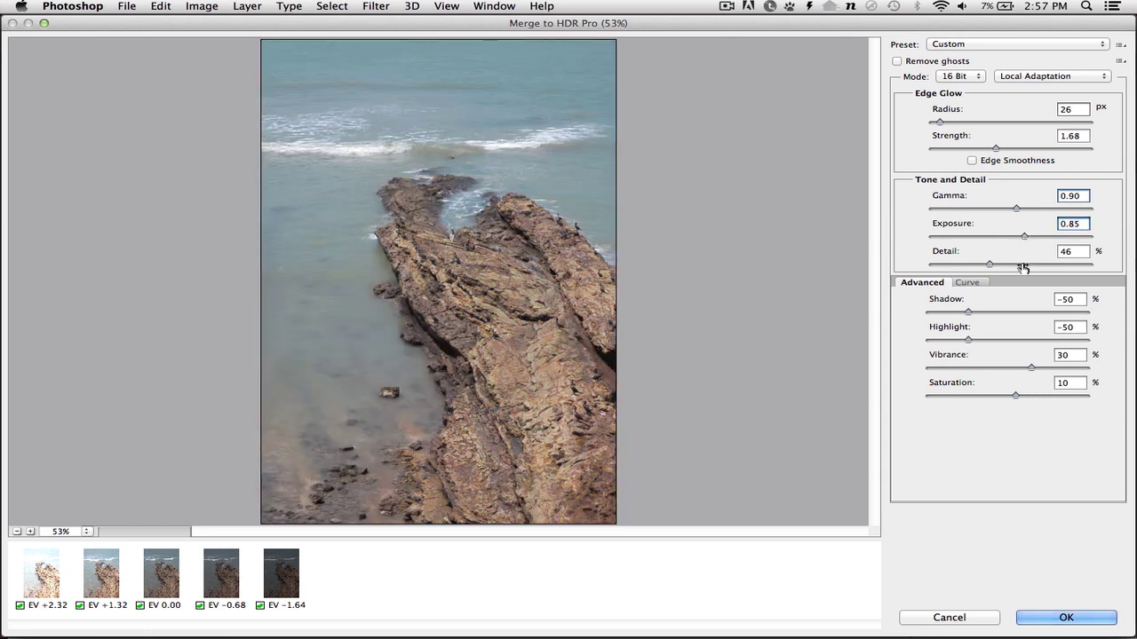
{"action": "left_click_drag", "start_coordinate": [1039, 369], "coordinate": [1050, 397]}
- Set Saturation 53%, Detail 150% and Exposure 0.65, and enable Remove ghosts
{"action": "left_click", "coordinate": [1034, 397]}
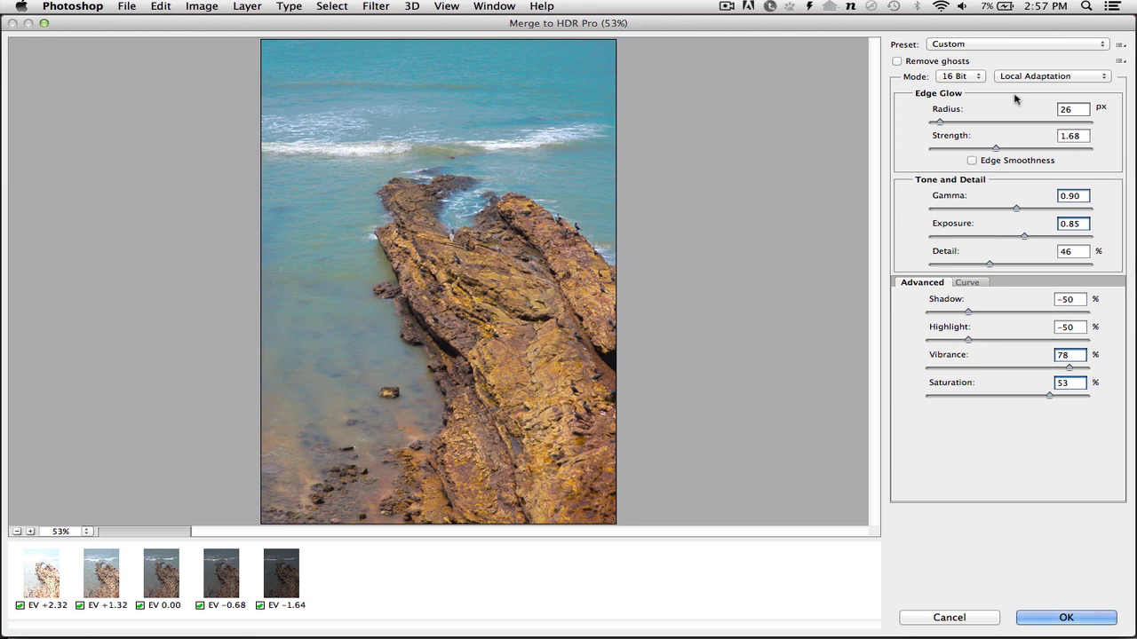
{"action": "left_click", "coordinate": [1035, 264]}
{"action": "left_click_drag", "start_coordinate": [1035, 264], "coordinate": [1069, 264]}
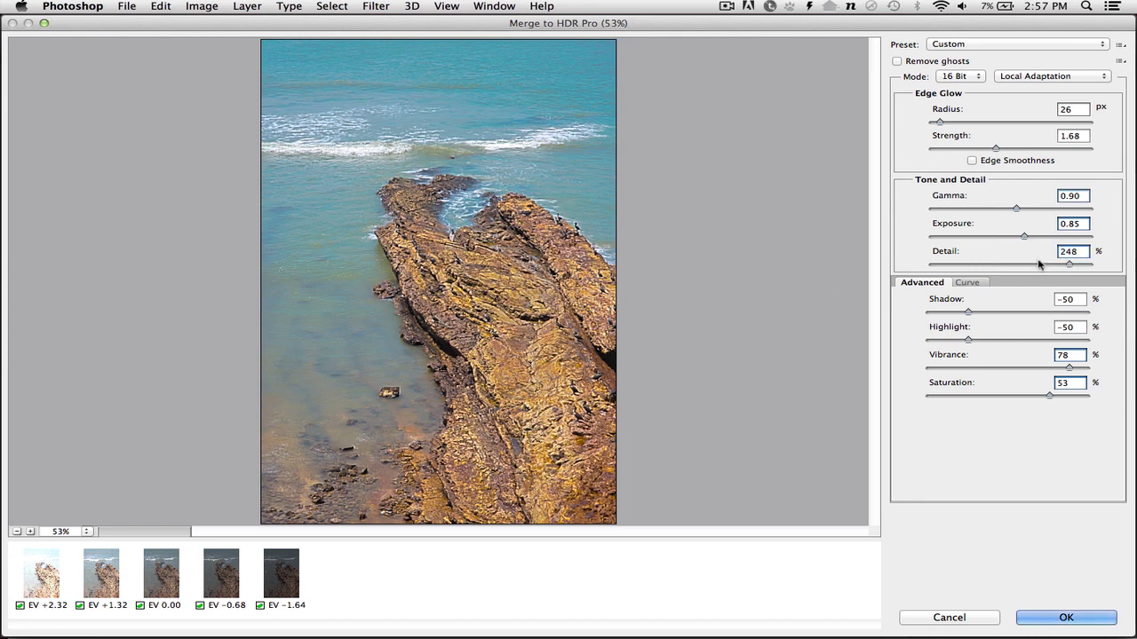
{"action": "left_click_drag", "start_coordinate": [1037, 267], "coordinate": [1031, 266]}
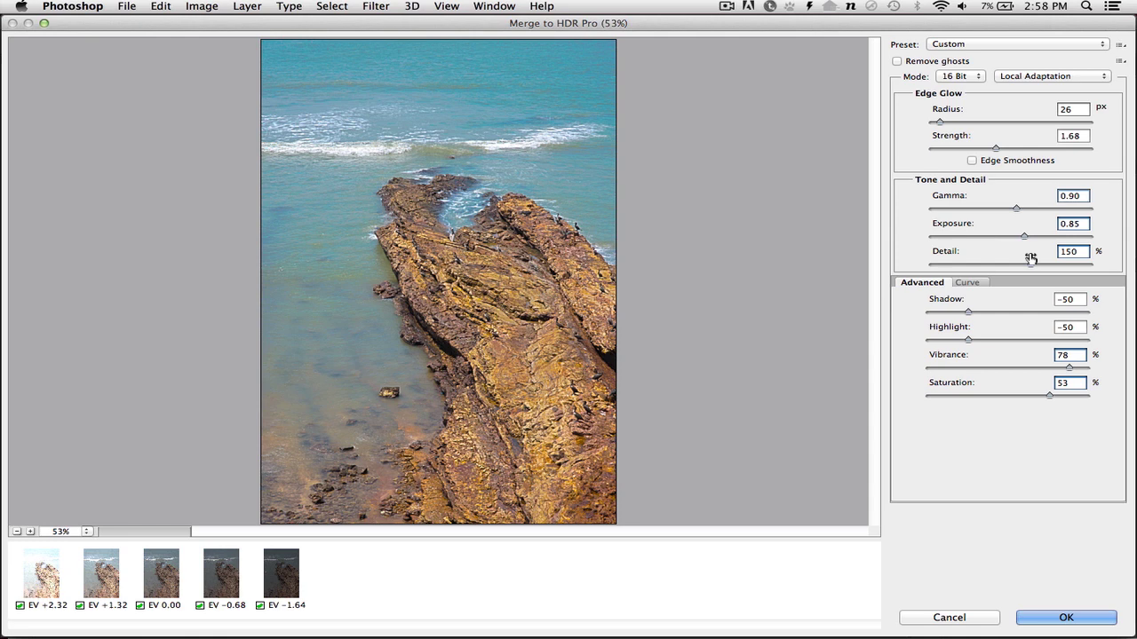
{"action": "left_click_drag", "start_coordinate": [1024, 237], "coordinate": [1021, 238]}
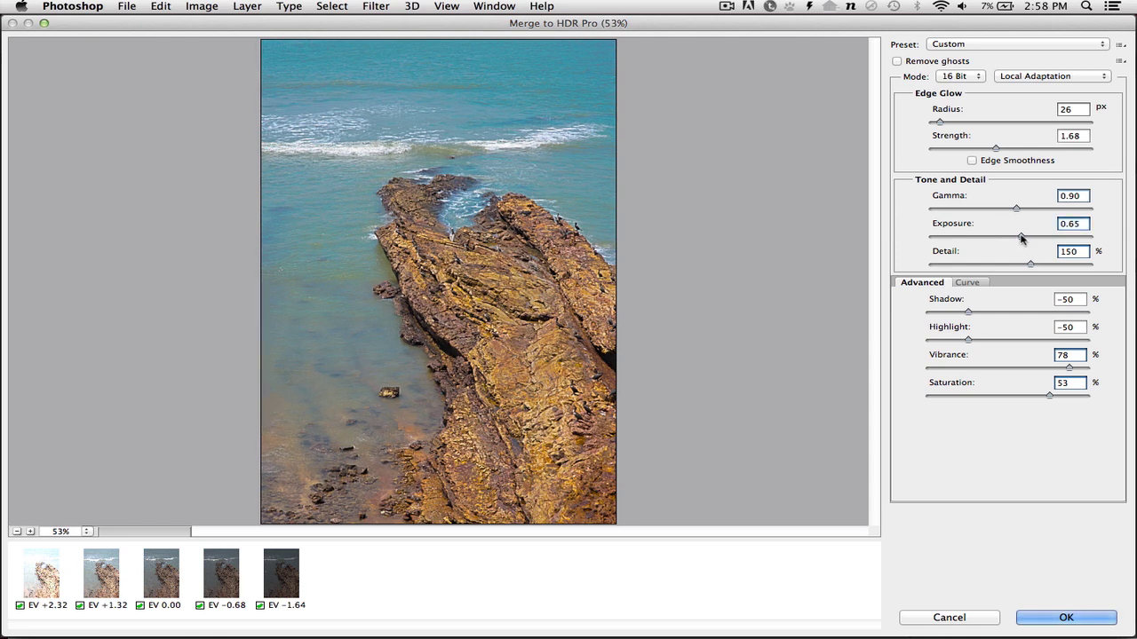
{"action": "left_click", "coordinate": [897, 61]}
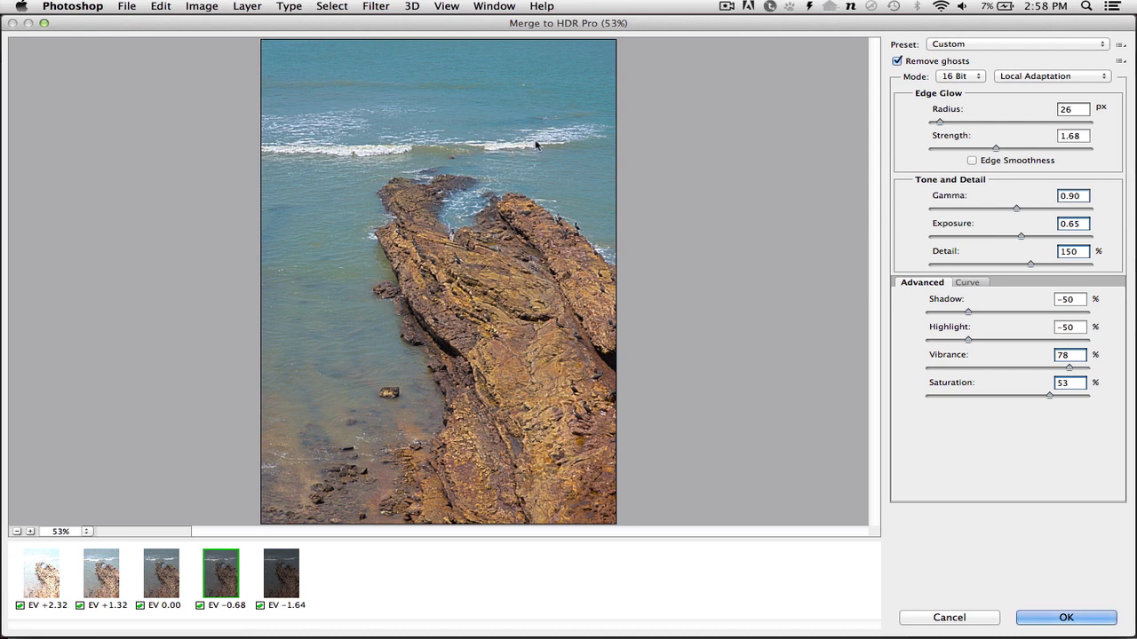
- Confirm the HDR toning to create the 16-bit document Untitled_HDR2
{"action": "left_click", "coordinate": [1063, 618]}
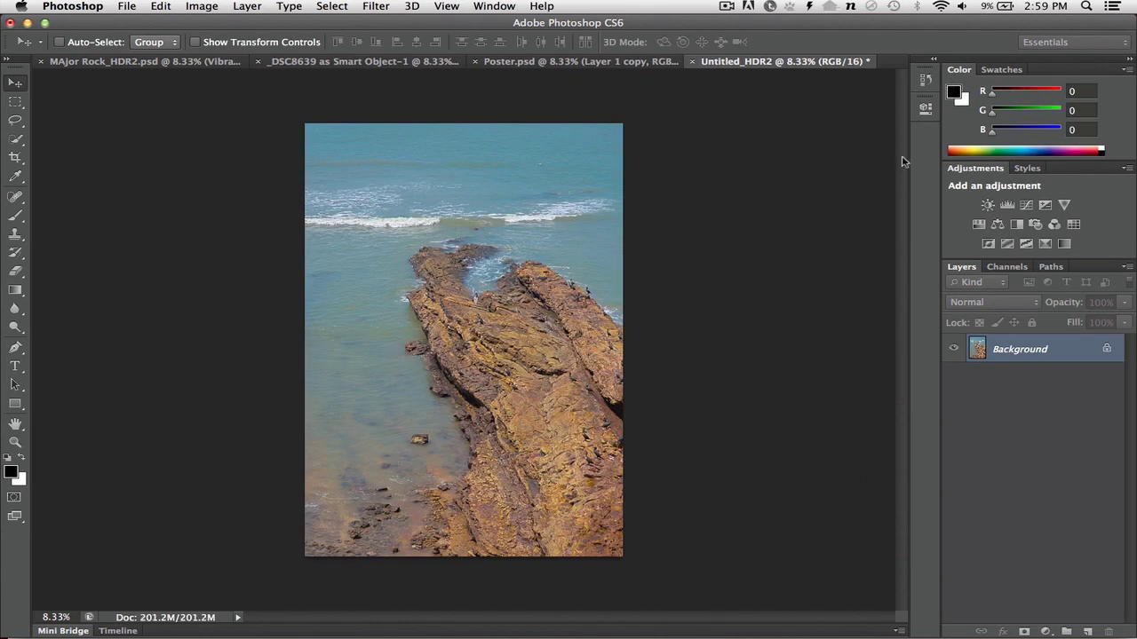
- Add an Auto Black & White adjustment, dragging Cyans to -38 and Yellows to 112 on-image
{"action": "left_click", "coordinate": [1018, 225]}
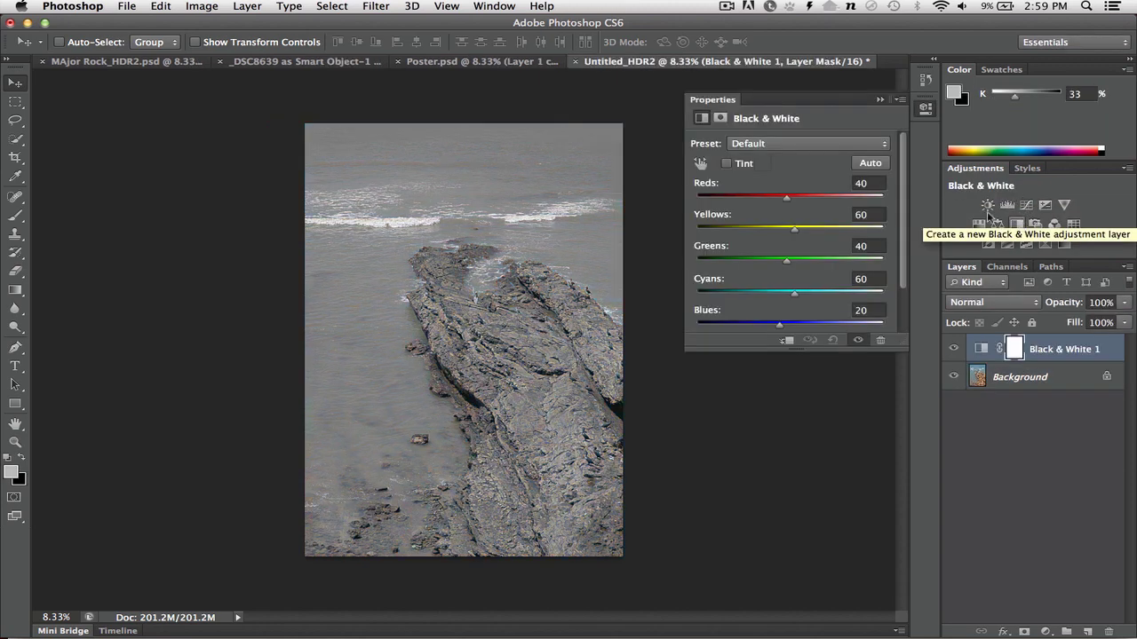
{"action": "left_click", "coordinate": [871, 164]}
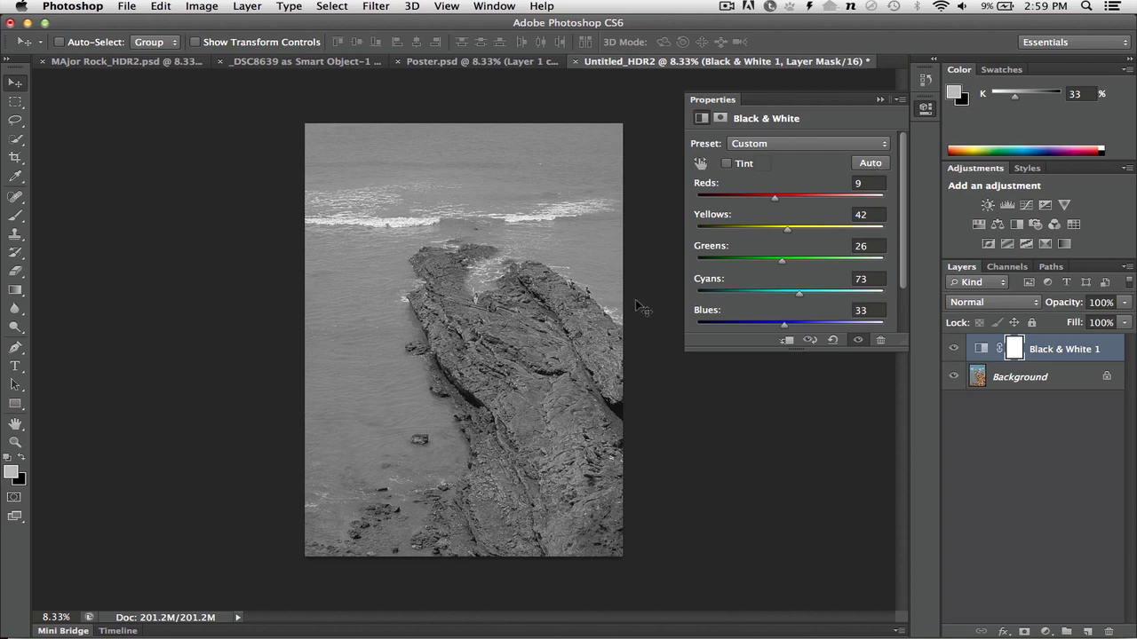
{"action": "left_click", "coordinate": [701, 163]}
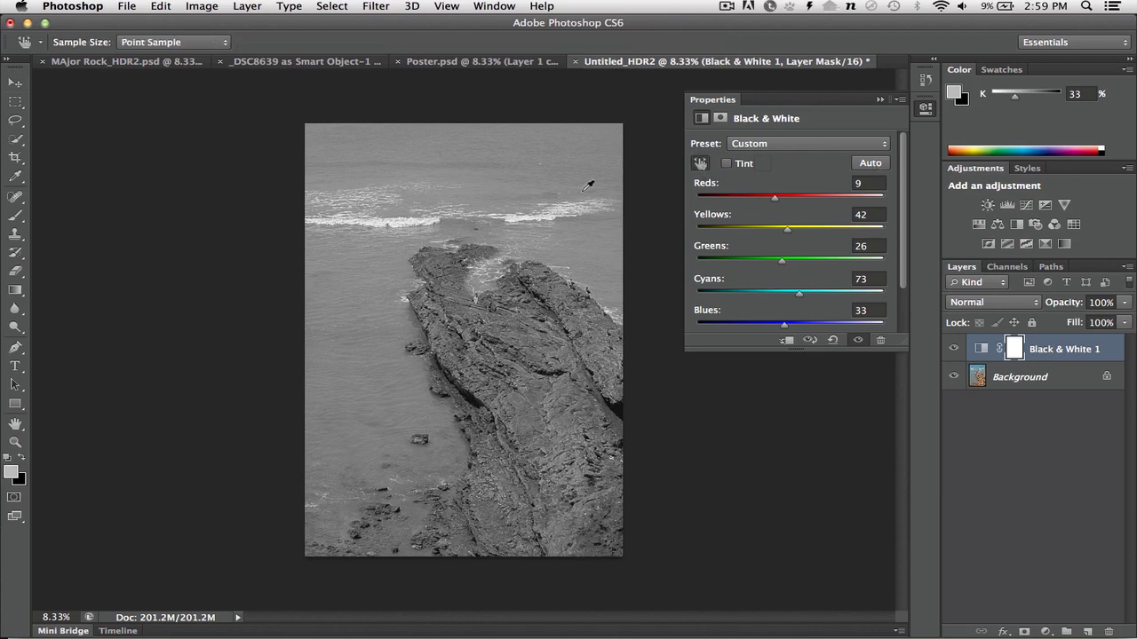
{"action": "left_click_drag", "start_coordinate": [556, 178], "coordinate": [491, 185]}
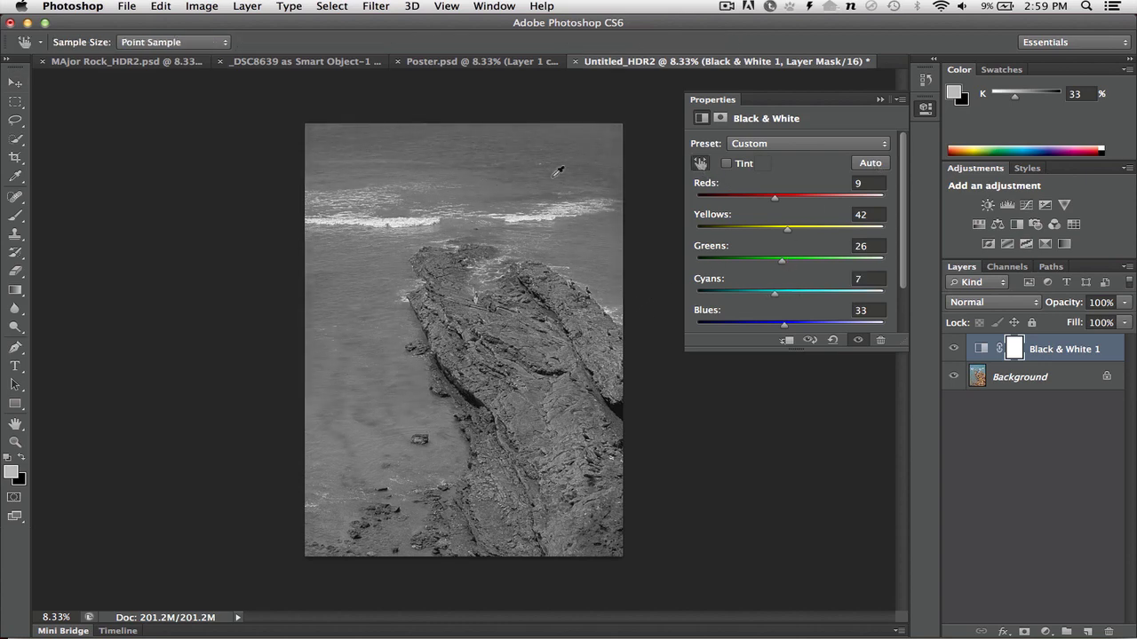
{"action": "left_click_drag", "start_coordinate": [419, 378], "coordinate": [369, 388]}
{"action": "left_click_drag", "start_coordinate": [521, 368], "coordinate": [577, 378]}
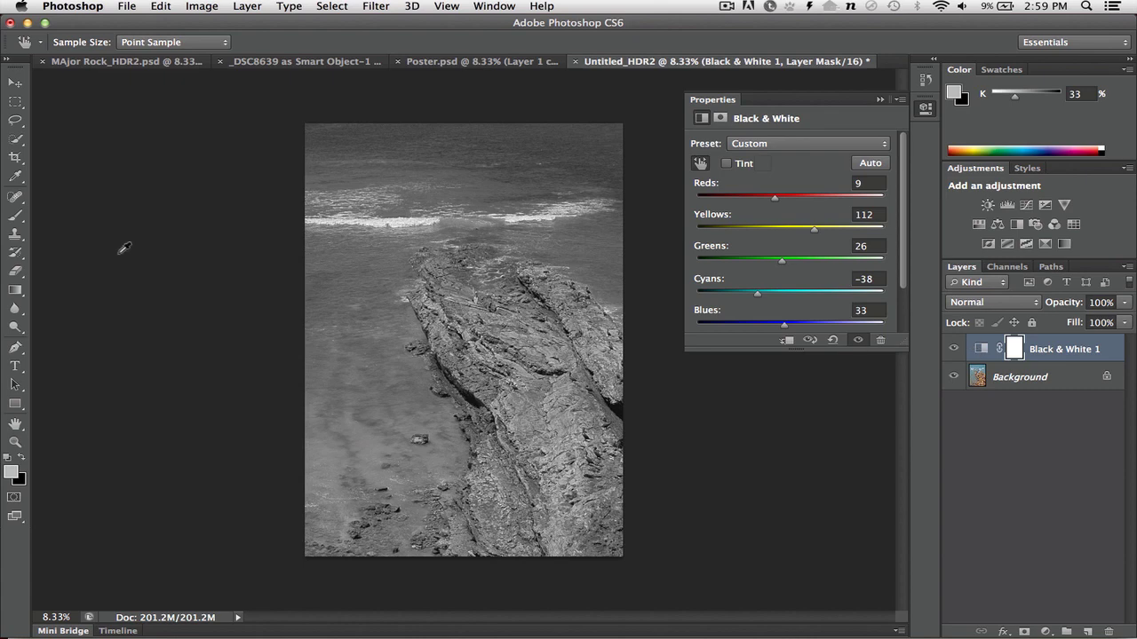
- Cycle the Black & White 1 layer's blend mode through to Overlay
{"action": "left_click", "coordinate": [16, 83]}
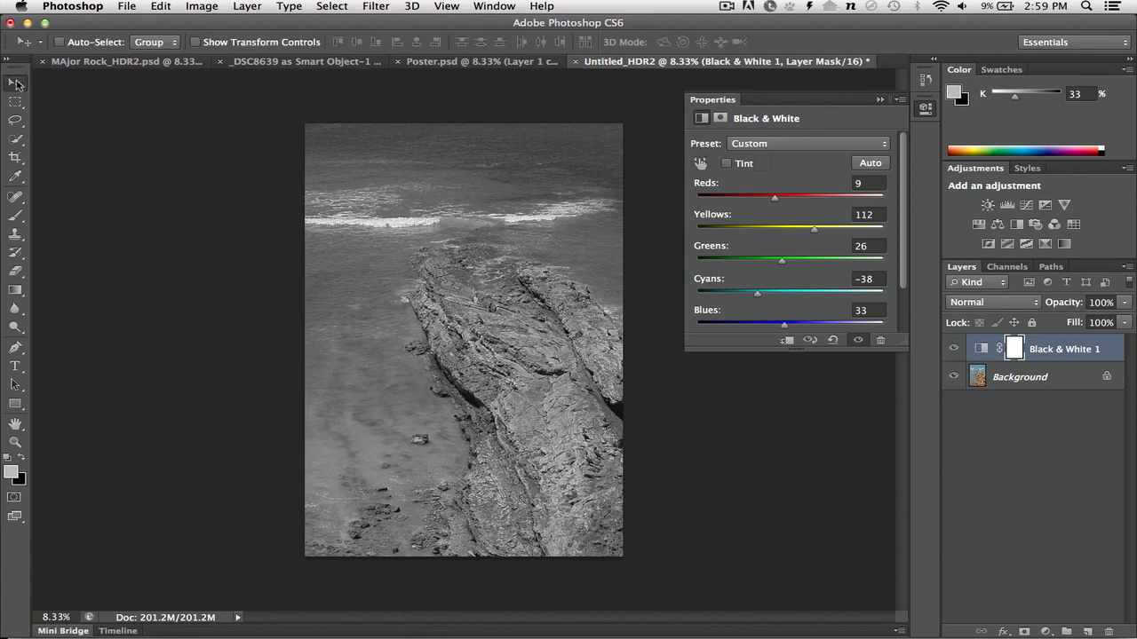
{"action": "key", "text": "shift+plus"}
{"action": "key", "text": "shift+plus"}
{"action": "key", "text": "shift+plus"}
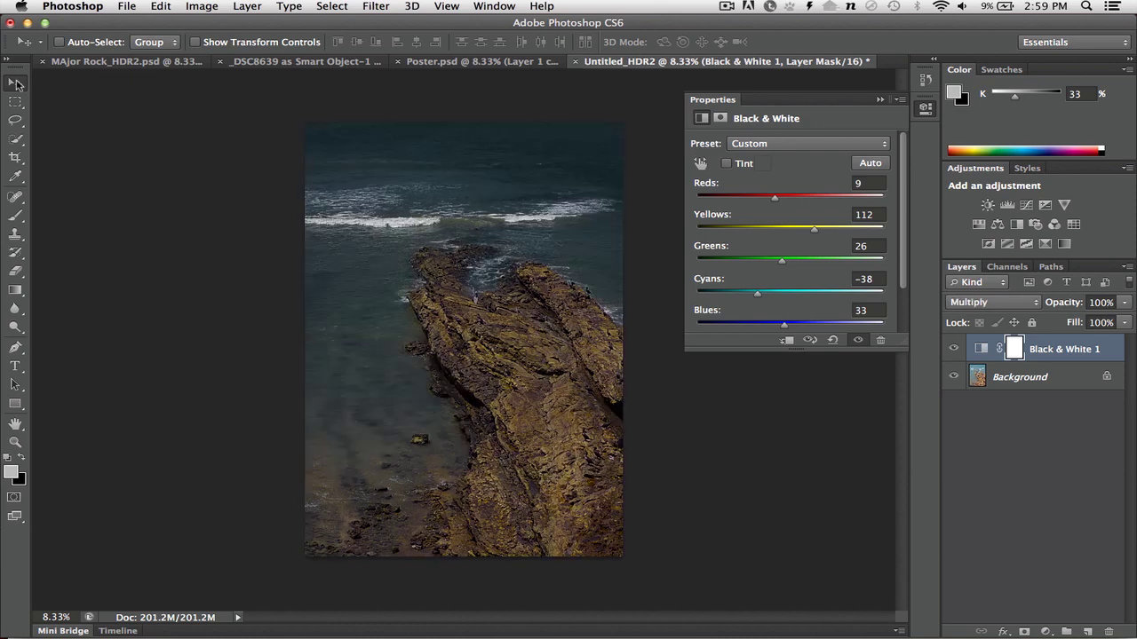
{"action": "key", "text": "shift+plus"}
{"action": "key", "text": "shift+plus"}
{"action": "key", "text": "shift+plus"}
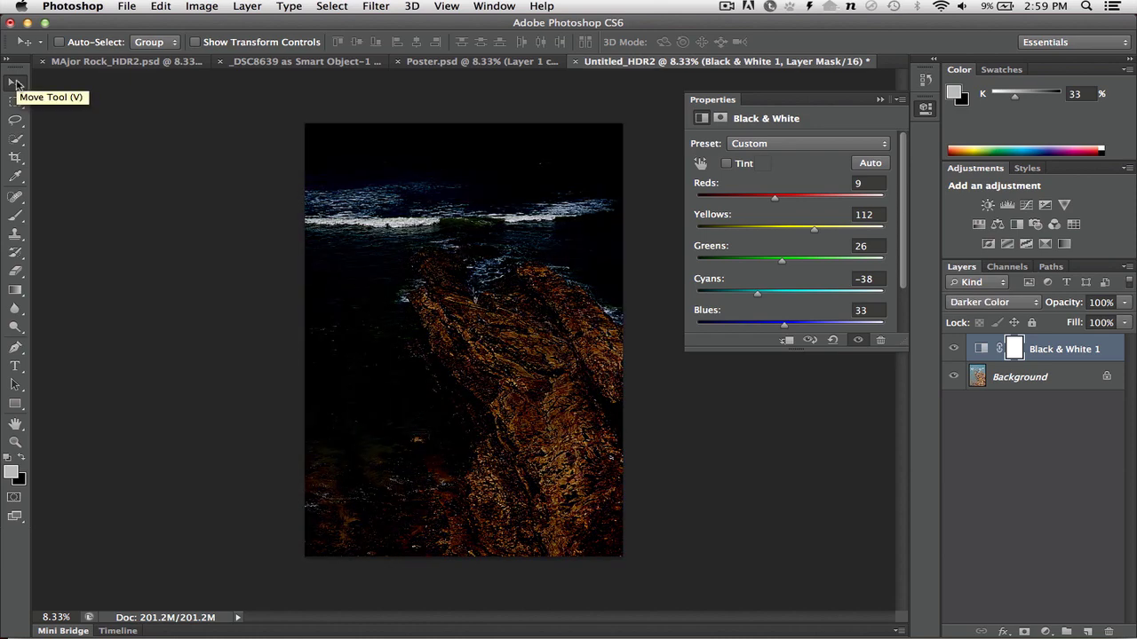
{"action": "key", "text": "shift+plus"}
{"action": "key", "text": "shift+plus"}
{"action": "key", "text": "shift+plus"}
{"action": "key", "text": "shift+plus"}
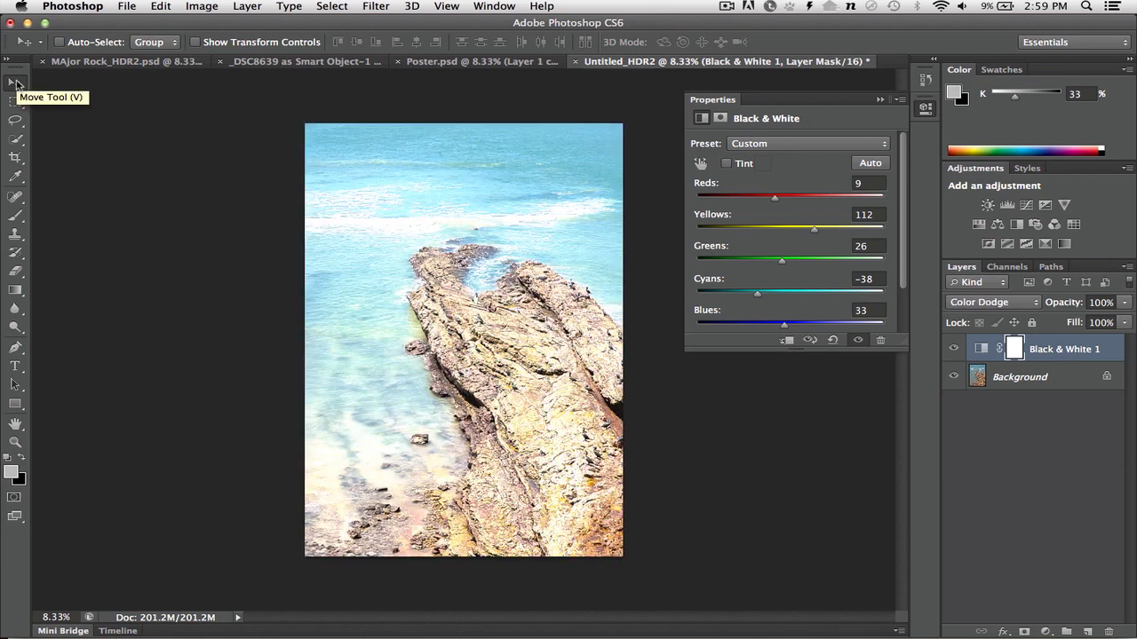
{"action": "key", "text": "shift+plus"}
{"action": "key", "text": "shift+plus"}
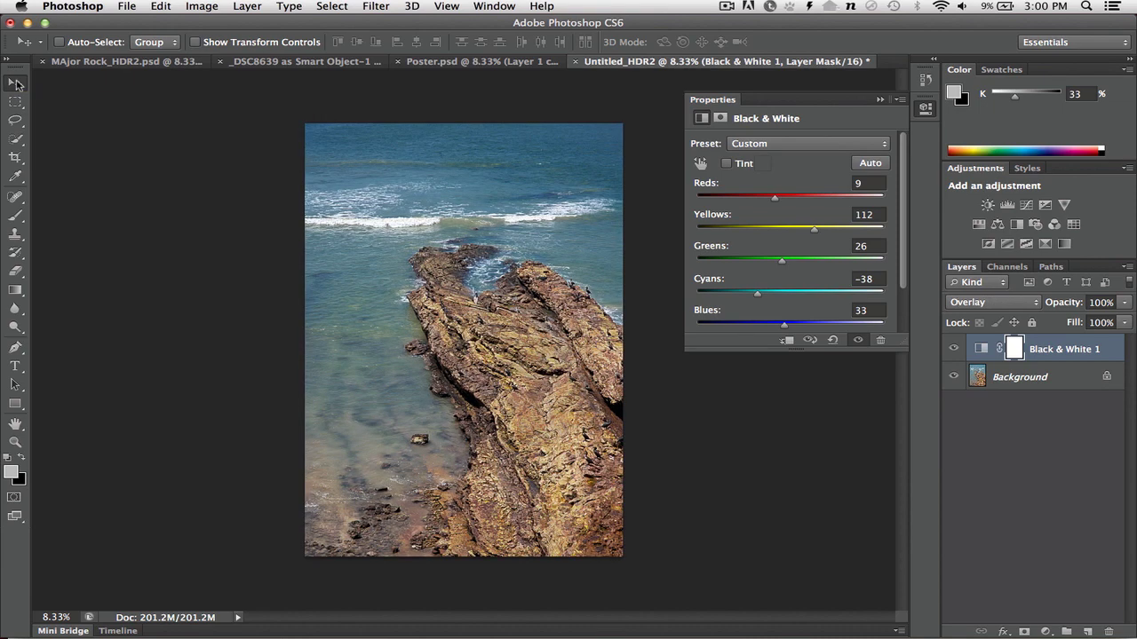
- Toggle the Black & White 1 layer's visibility to compare the Overlay effect
{"action": "left_click", "coordinate": [954, 349]}
{"action": "left_click", "coordinate": [954, 349]}
{"action": "left_click", "coordinate": [953, 349]}
{"action": "left_click", "coordinate": [954, 349]}
- Paste a merged copy of the whole canvas as a new Layer 1
{"action": "key", "text": "super+a"}
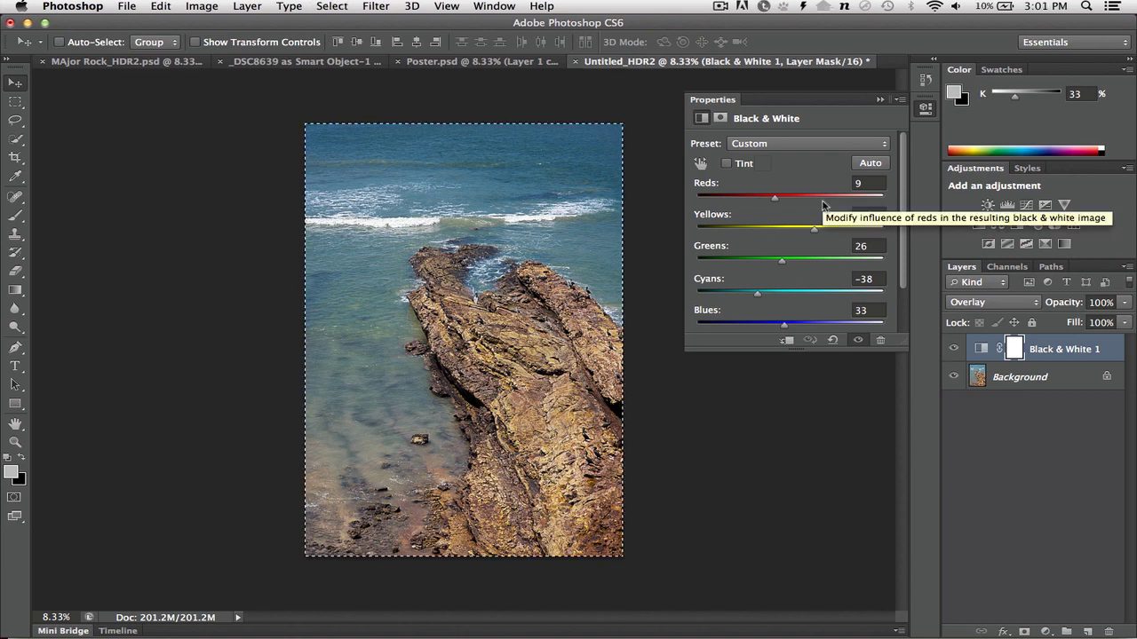
{"action": "left_click", "coordinate": [161, 6]}
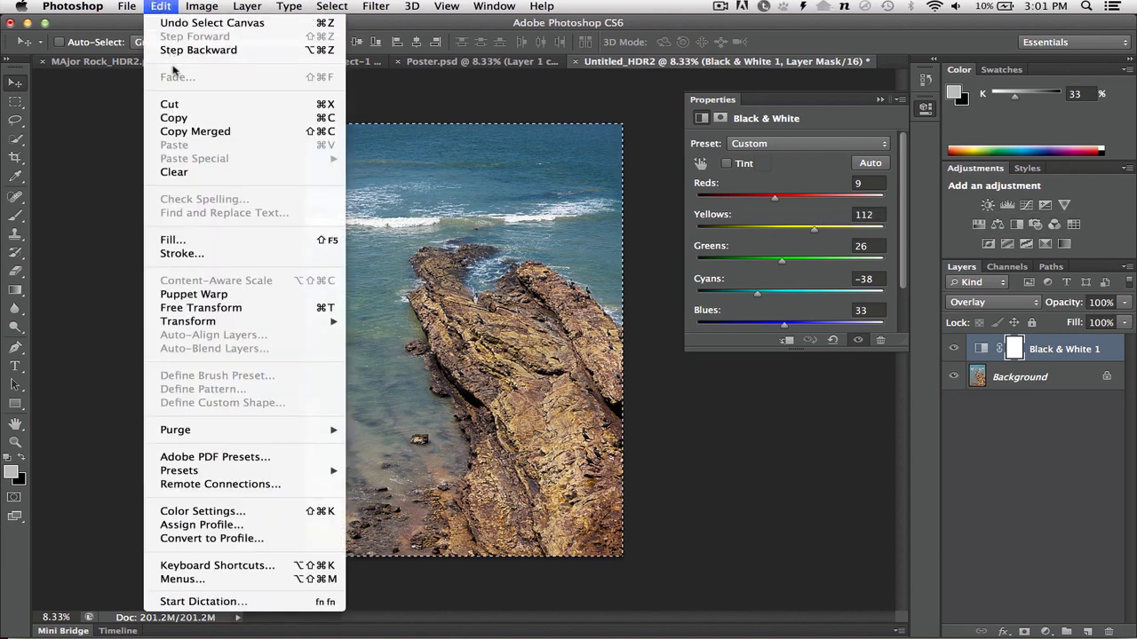
{"action": "left_click", "coordinate": [187, 131]}
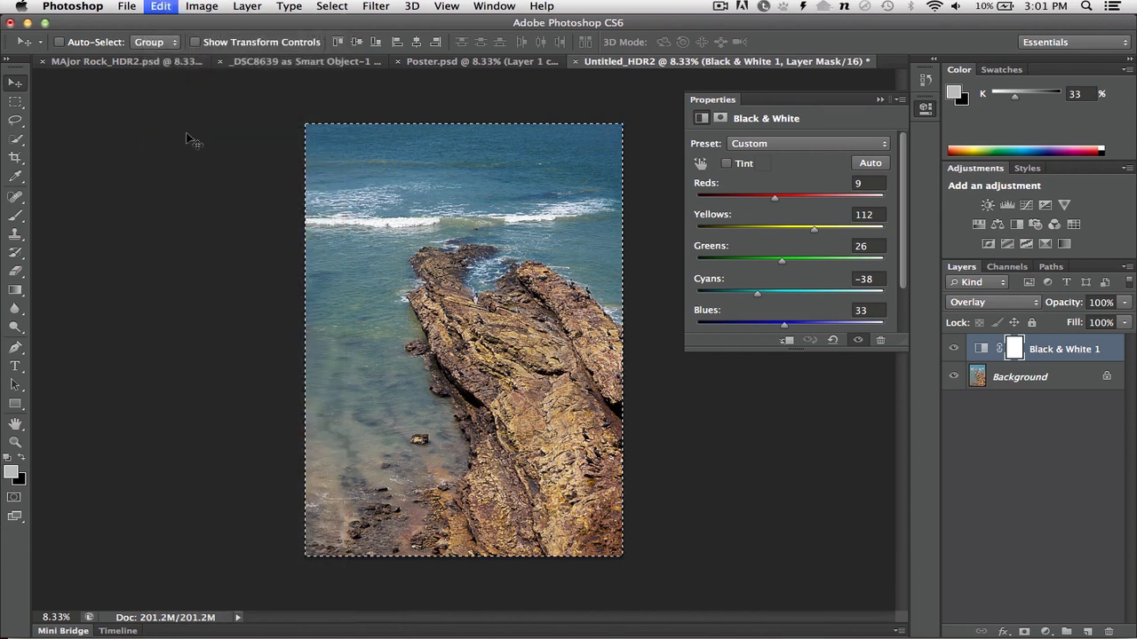
{"action": "key", "text": "super+v"}
- Apply a 23.3-pixel Gaussian Blur to Layer 1
{"action": "left_click", "coordinate": [376, 6]}
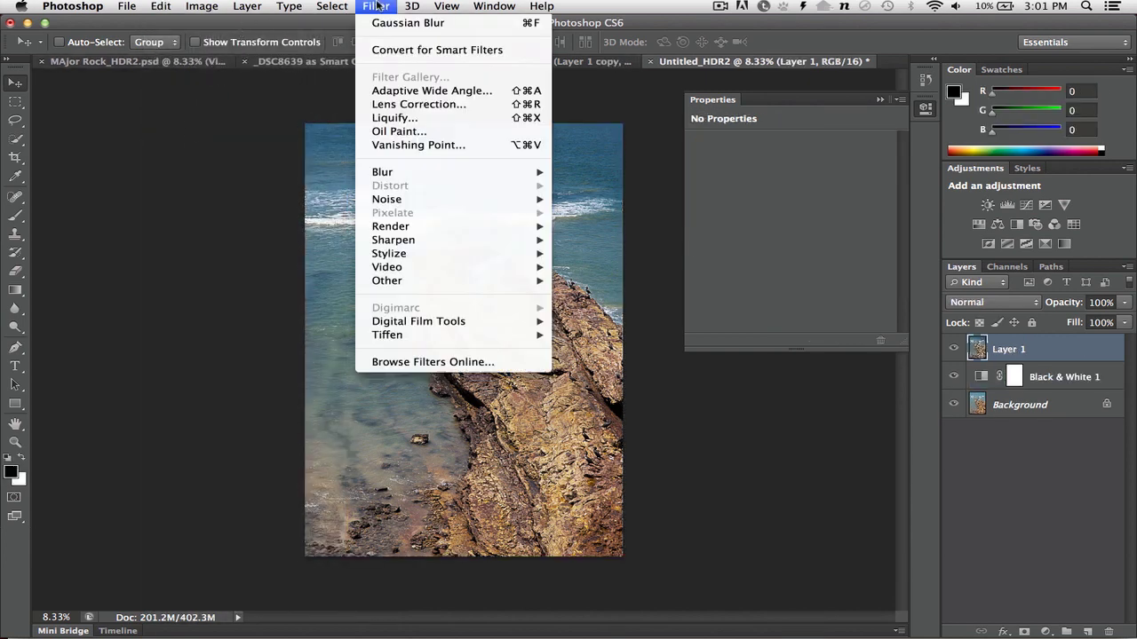
{"action": "mouse_move", "coordinate": [405, 173]}
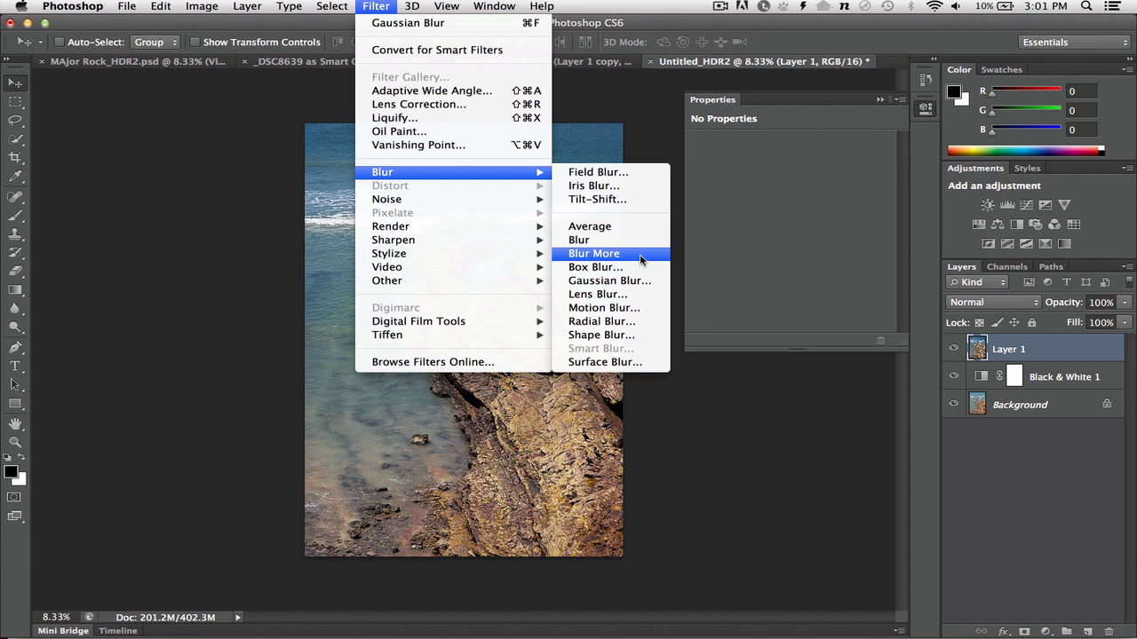
{"action": "left_click", "coordinate": [609, 281]}
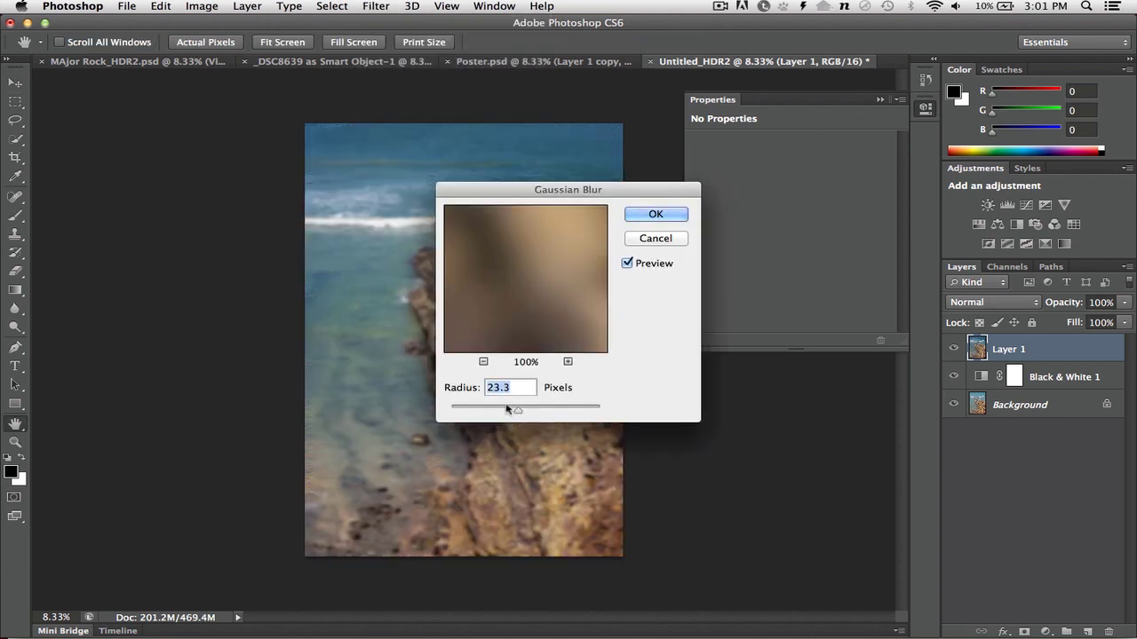
{"action": "key", "text": "Return"}
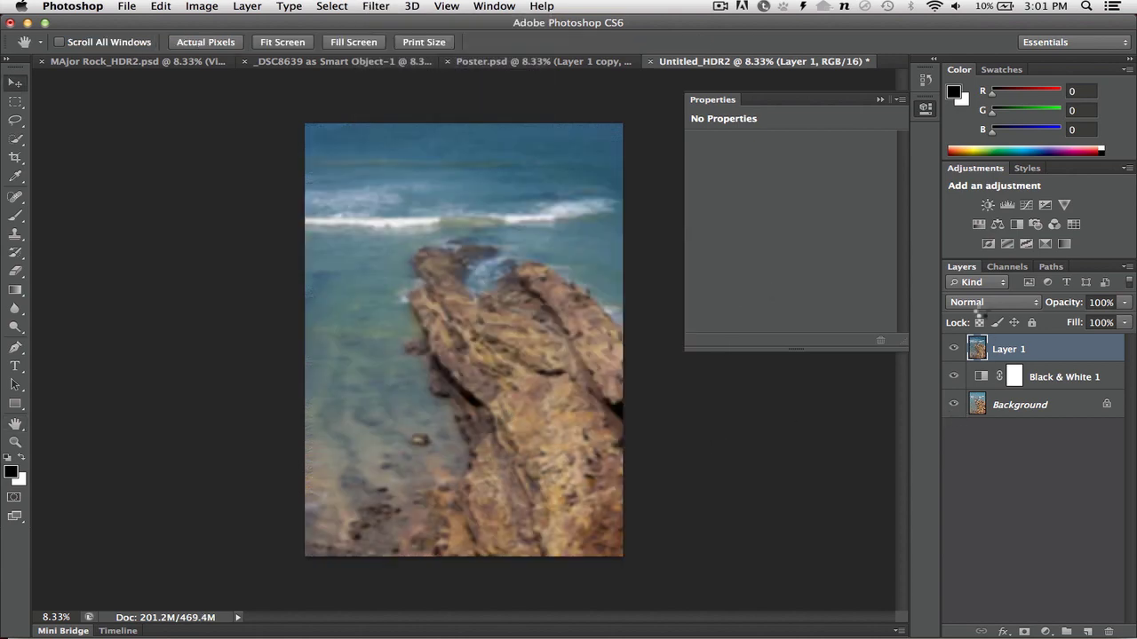
- Set the blurred layer to Soft Light and toggle its visibility to compare
{"action": "left_click", "coordinate": [977, 305]}
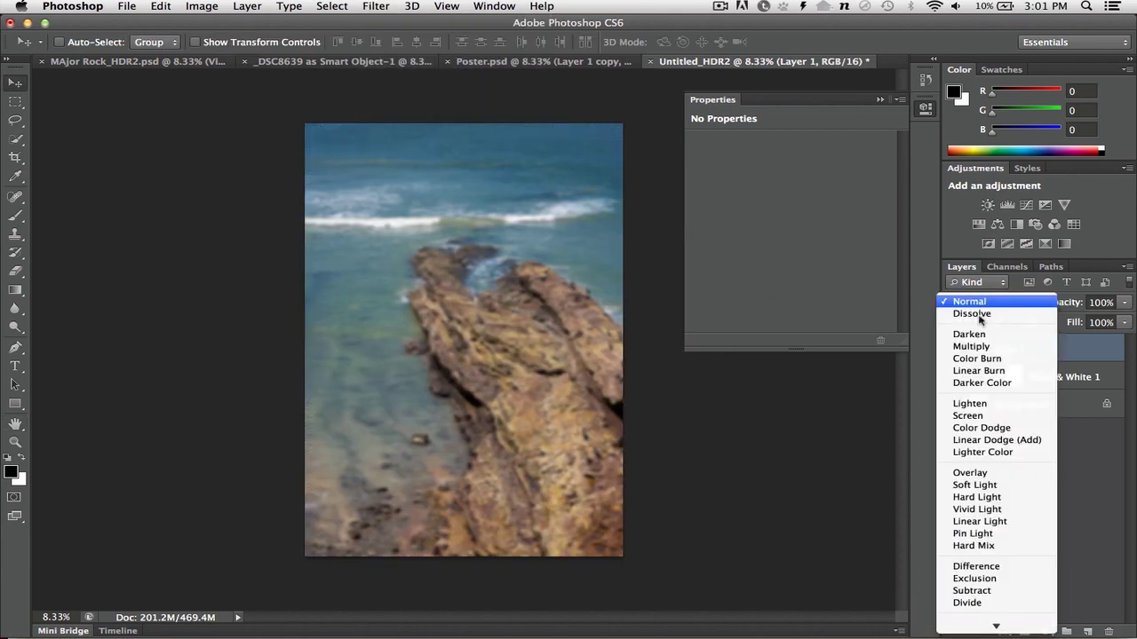
{"action": "left_click", "coordinate": [984, 486]}
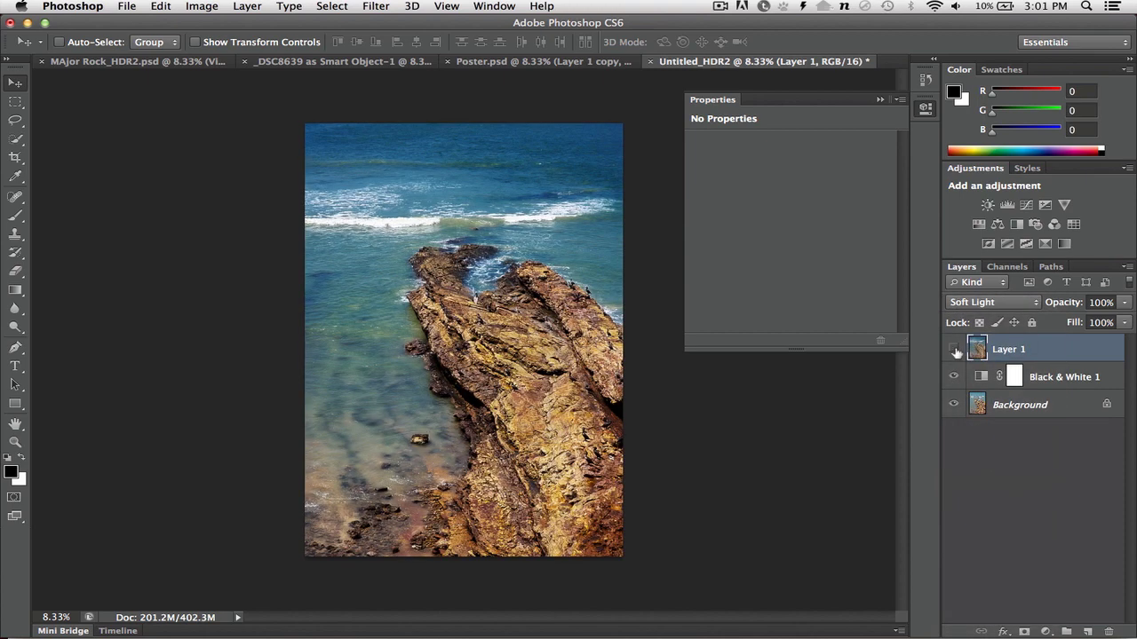
{"action": "left_click", "coordinate": [955, 349]}
{"action": "left_click", "coordinate": [955, 349]}
{"action": "left_click", "coordinate": [955, 350]}
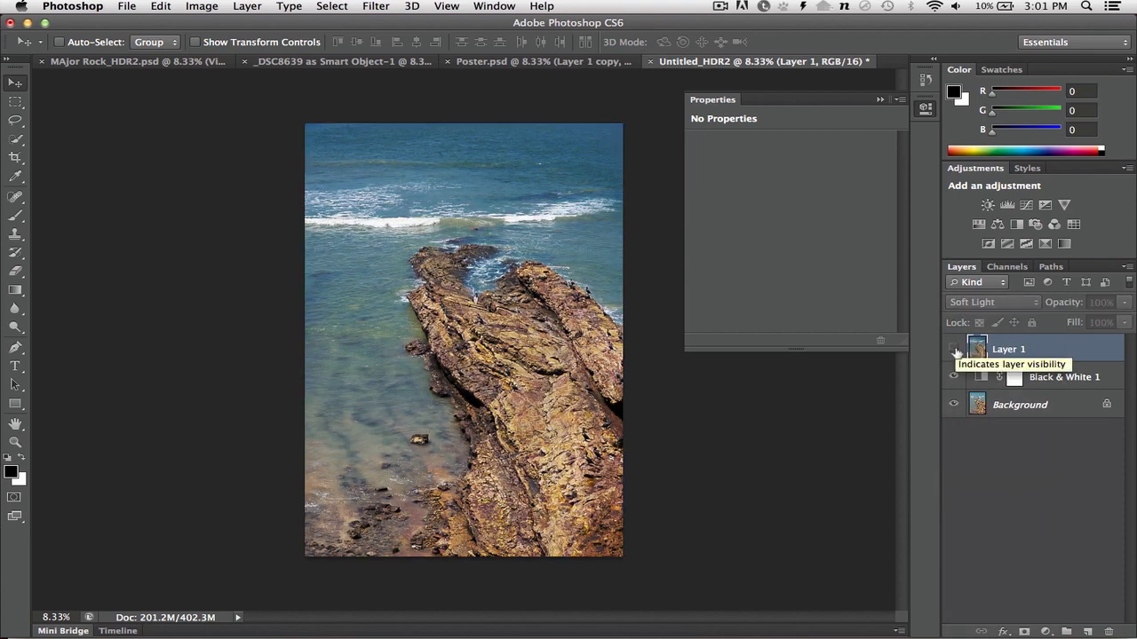
{"action": "left_click", "coordinate": [954, 349]}
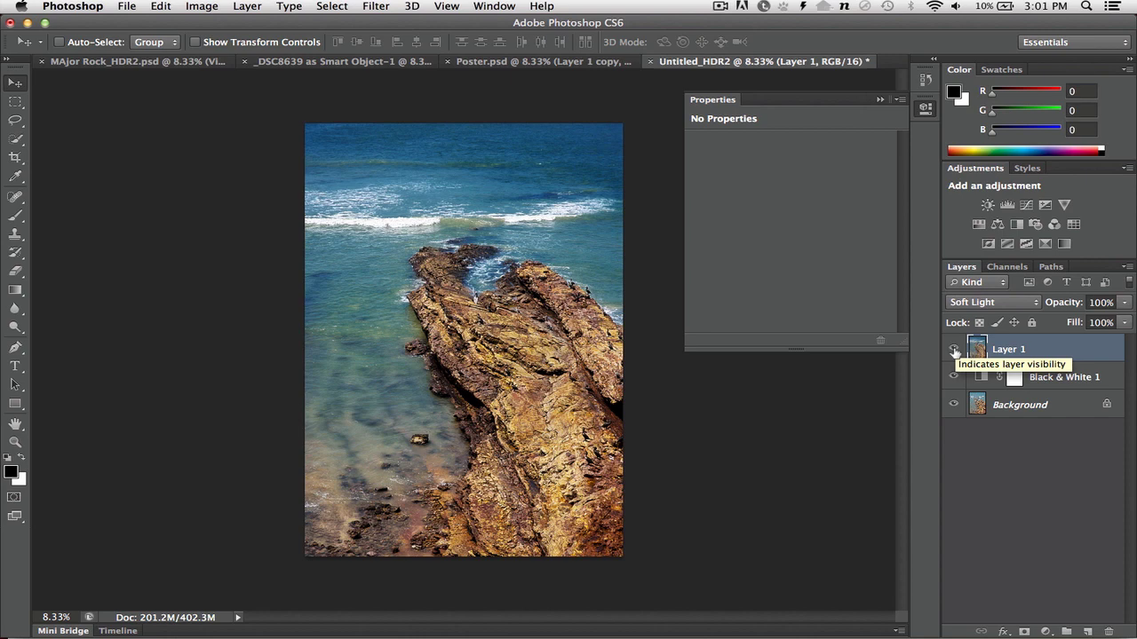
- Rename the blurred layer to 'Blurred Overlay - Soft Light'
{"action": "double_click", "coordinate": [1011, 349]}
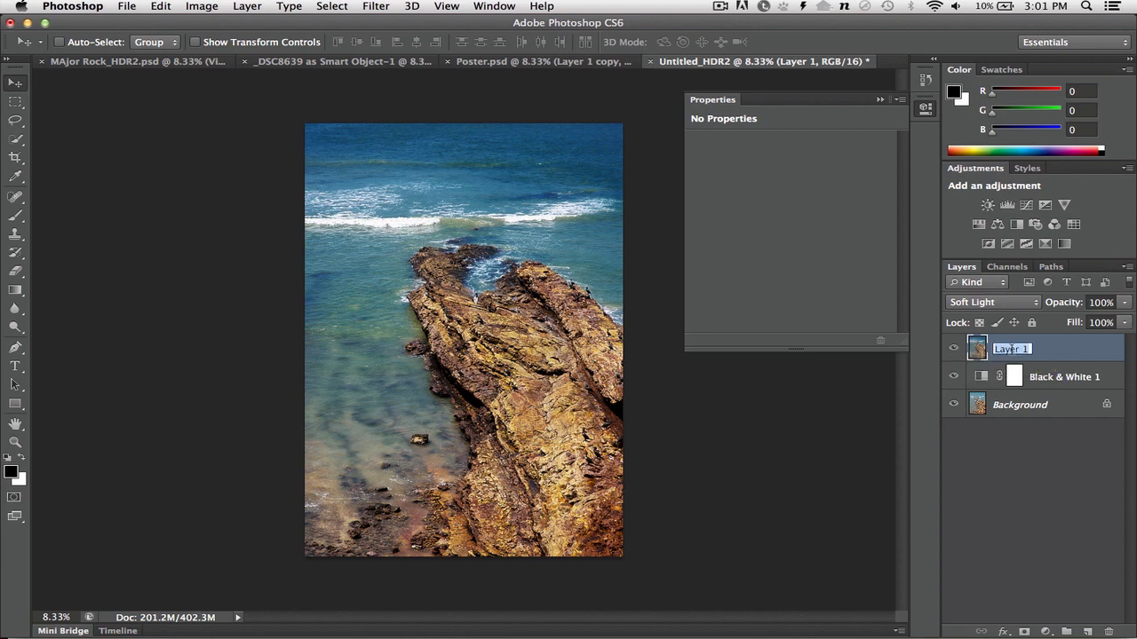
{"action": "type", "text": "Blurred Overlay - Soft Light"}
{"action": "key", "text": "Return"}
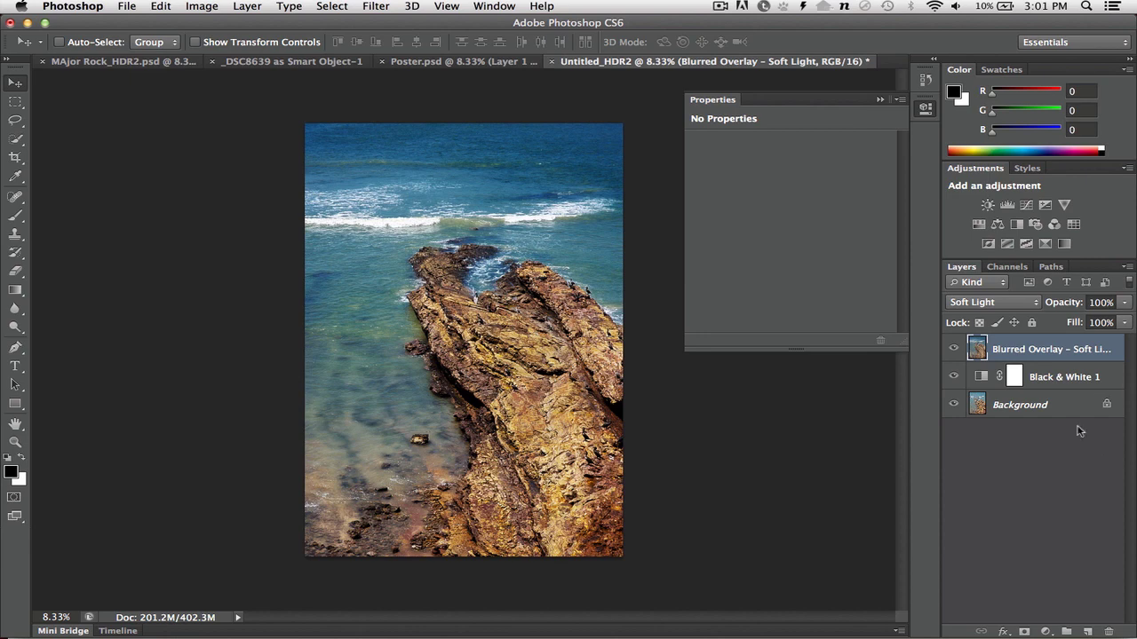
- Add a Color Lookup layer using filmstock_50.3dl and toggle it to compare
{"action": "left_click", "coordinate": [1074, 224]}
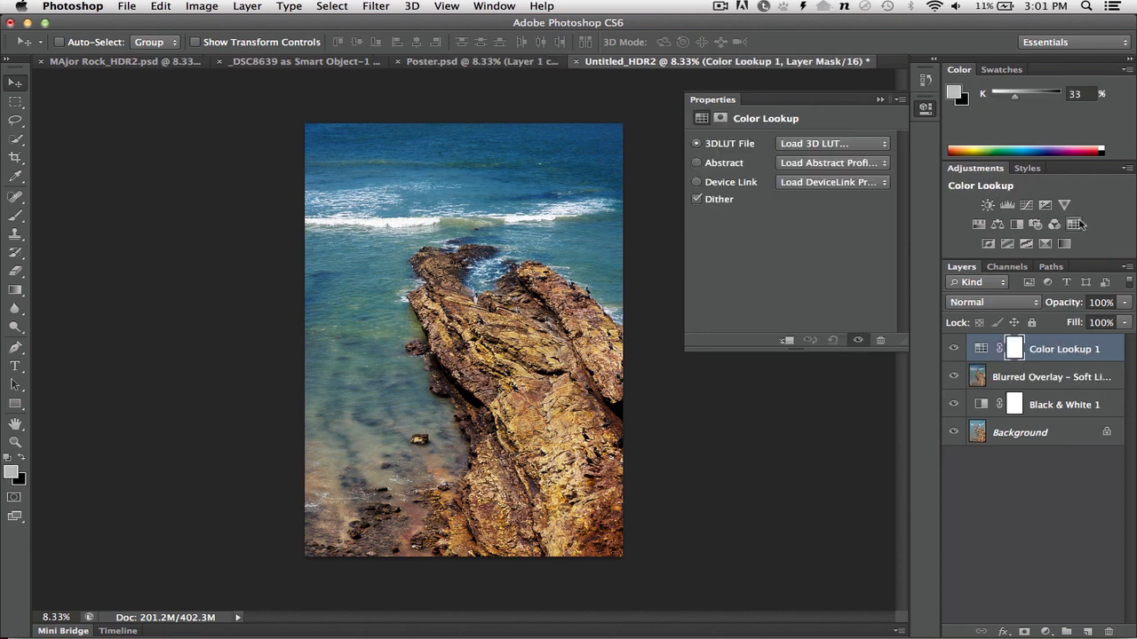
{"action": "left_click", "coordinate": [848, 152]}
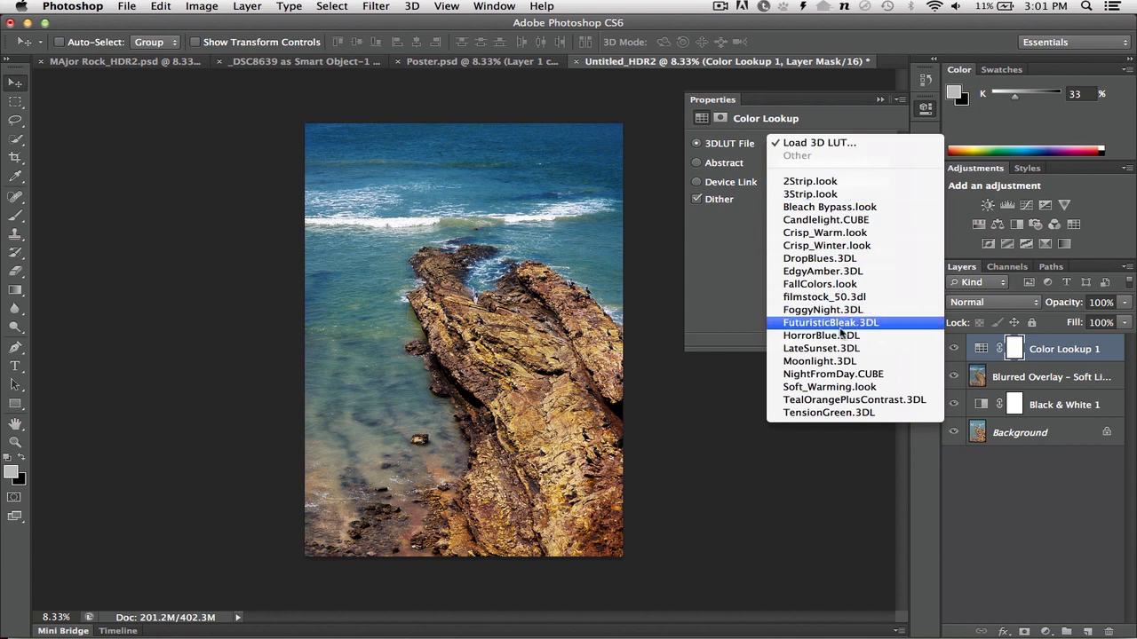
{"action": "left_click", "coordinate": [826, 298]}
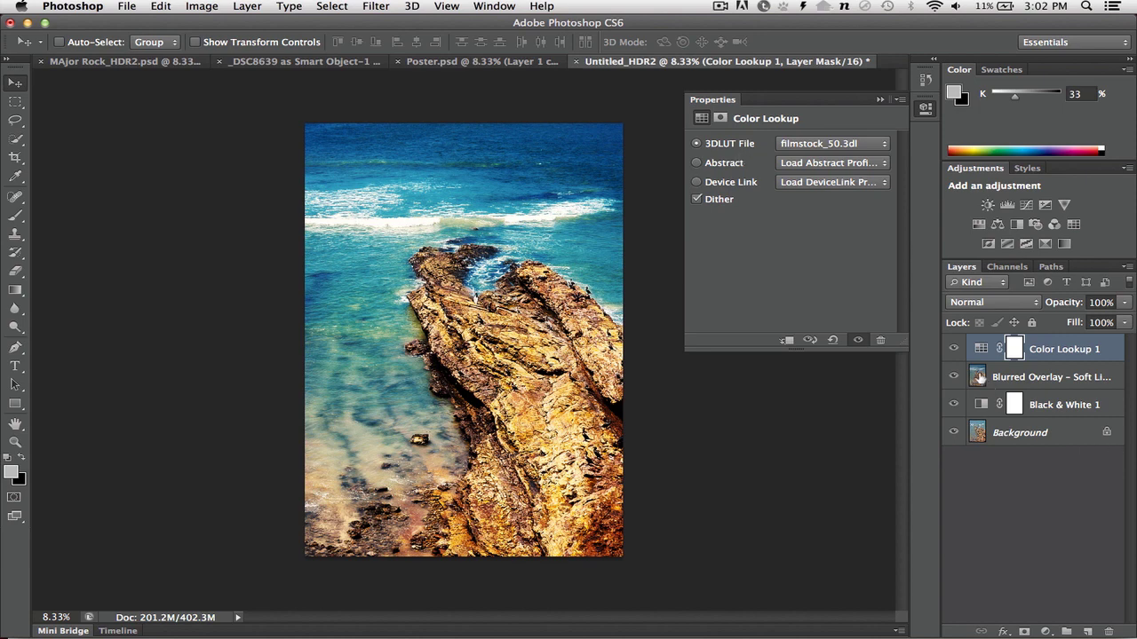
{"action": "left_click", "coordinate": [954, 348]}
{"action": "left_click", "coordinate": [955, 348]}
- Add a Warming Filter (85) Photo Filter at 36% density and toggle its visibility to compare
{"action": "left_click", "coordinate": [1034, 224]}
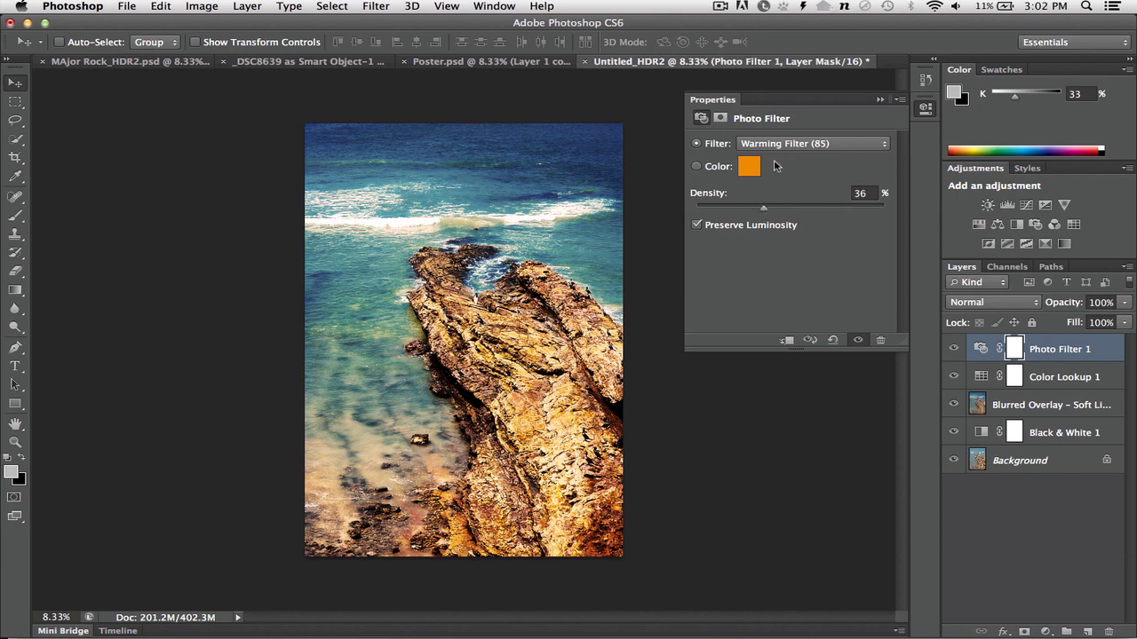
{"action": "left_click", "coordinate": [954, 352]}
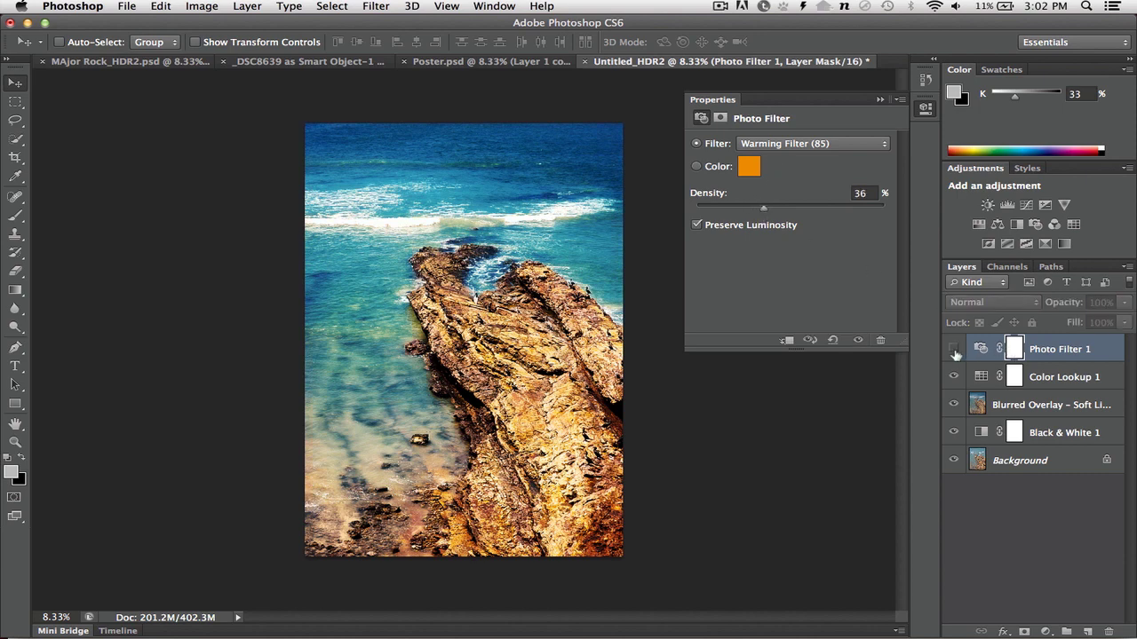
{"action": "left_click", "coordinate": [954, 351]}
{"action": "left_click", "coordinate": [954, 352]}
{"action": "left_click", "coordinate": [953, 352]}
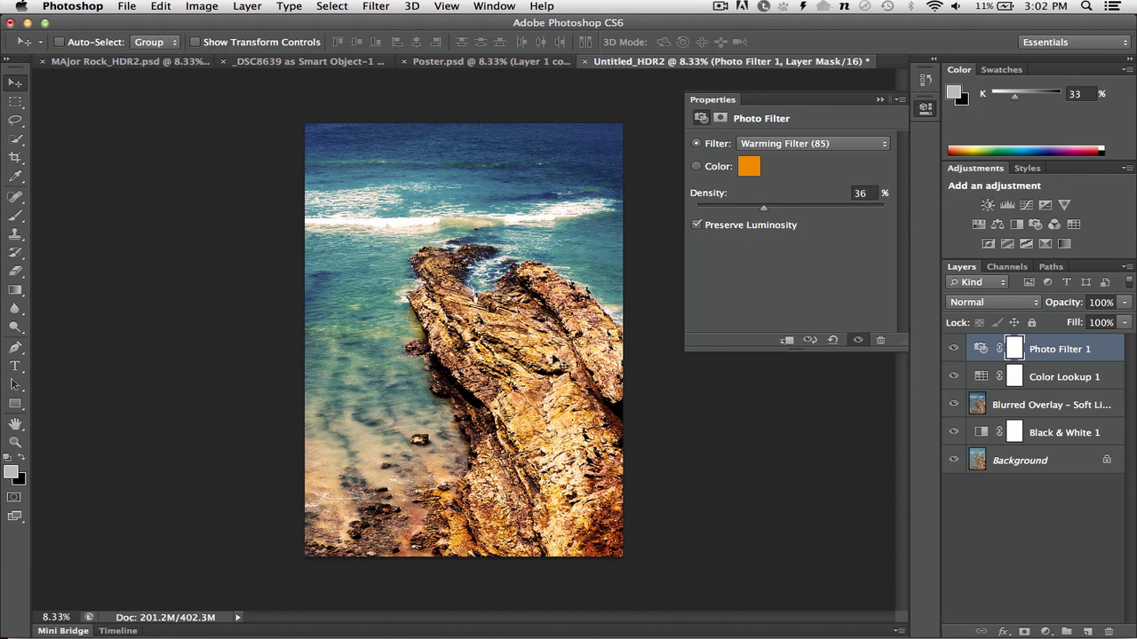
- Add a Vibrance layer and sample the sea colours in Color Range for its mask
{"action": "left_click", "coordinate": [1064, 207]}
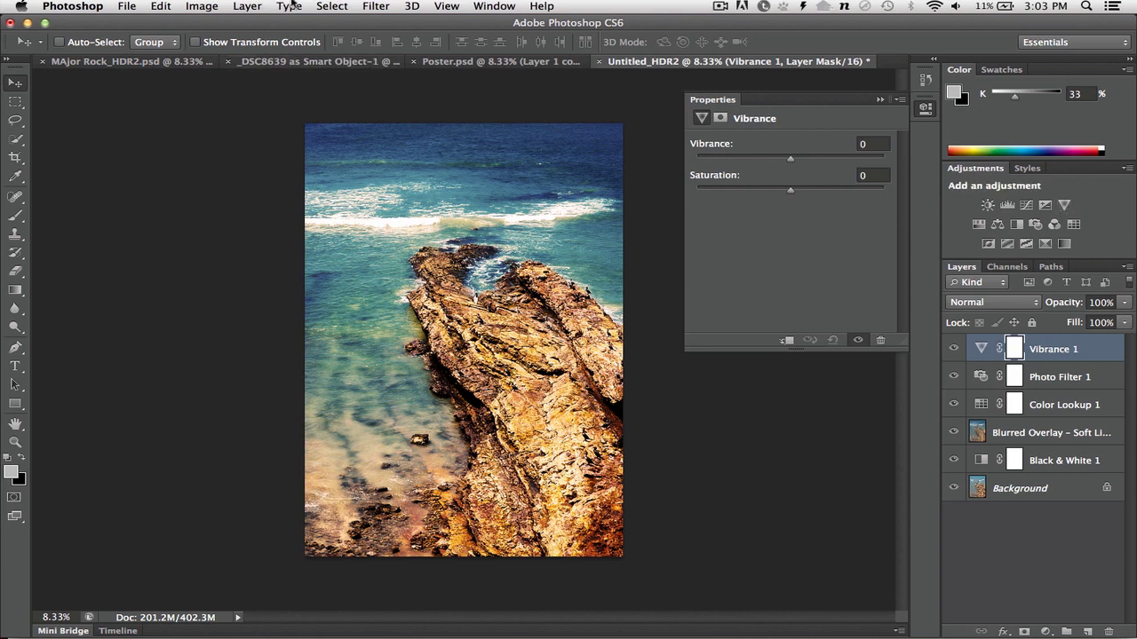
{"action": "left_click", "coordinate": [331, 6]}
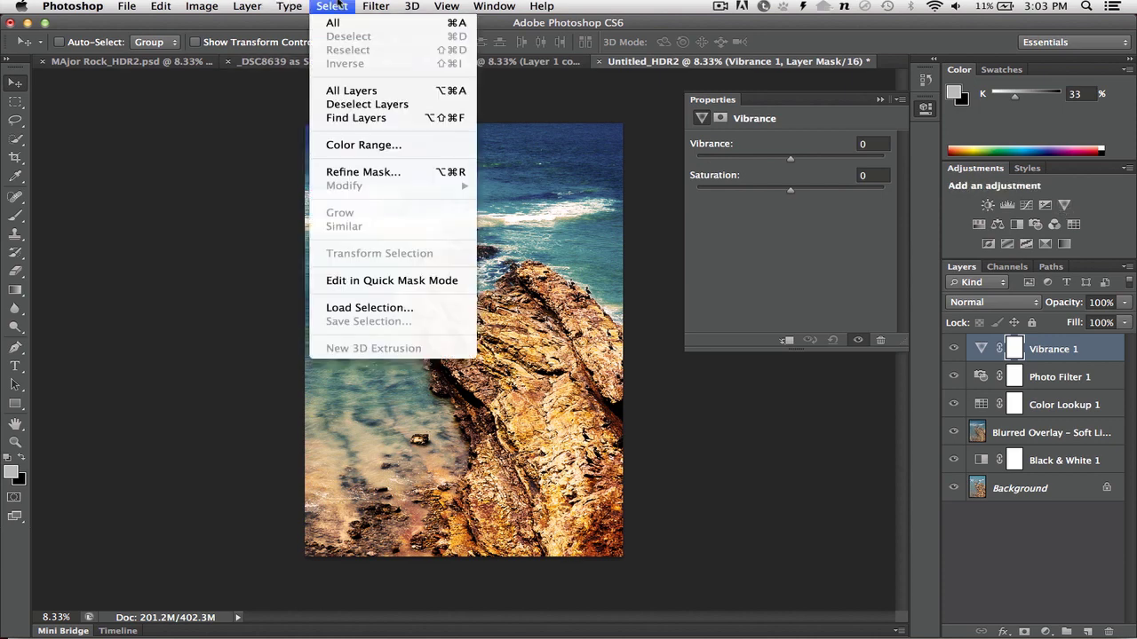
{"action": "left_click", "coordinate": [328, 145]}
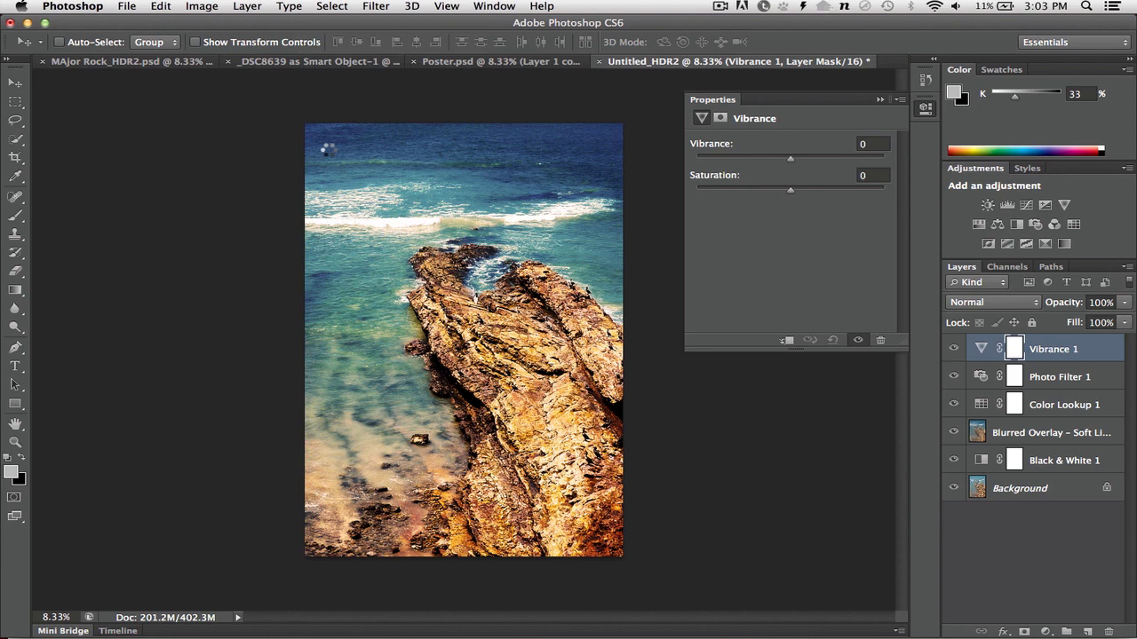
{"action": "left_click", "coordinate": [340, 140]}
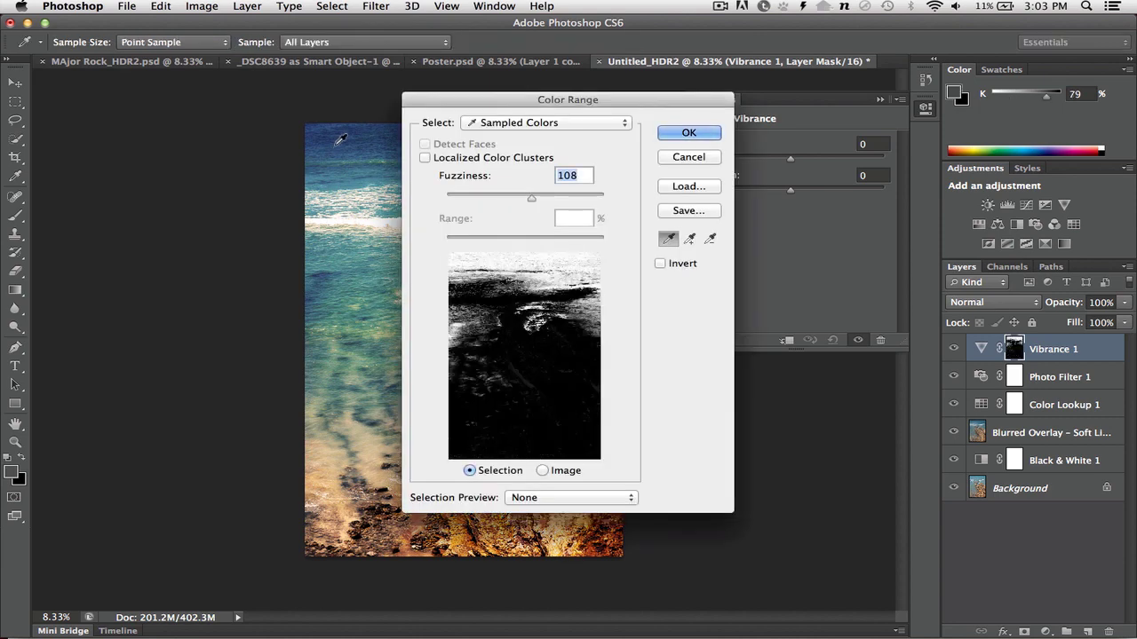
{"action": "left_click", "coordinate": [349, 149]}
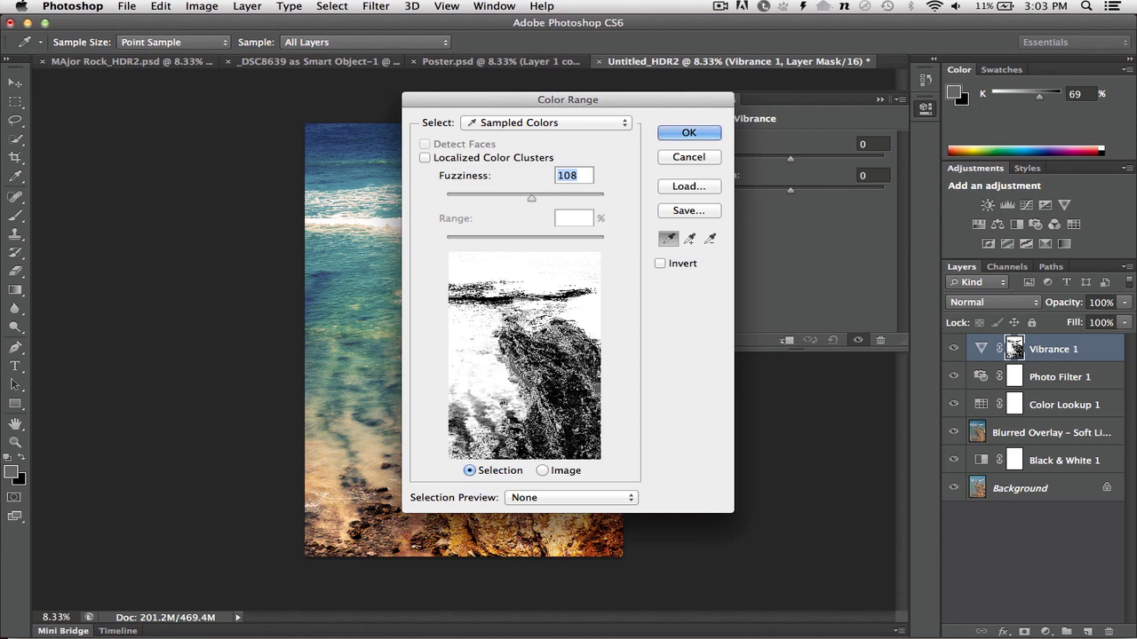
{"action": "left_click", "coordinate": [562, 352], "text": "alt"}
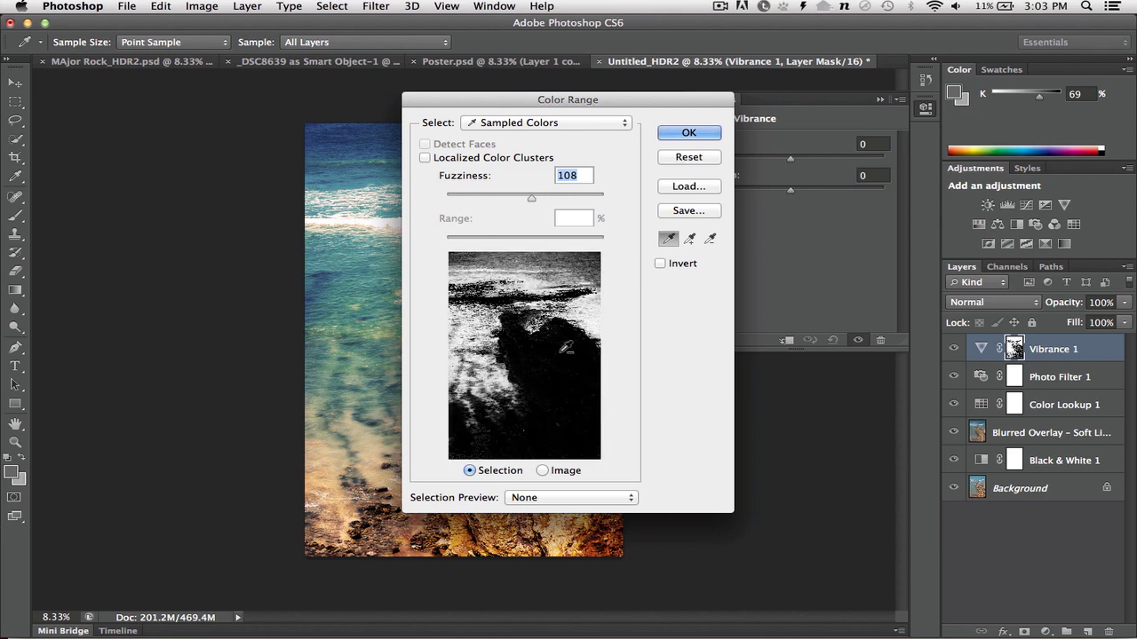
{"action": "left_click", "coordinate": [594, 261], "text": "shift"}
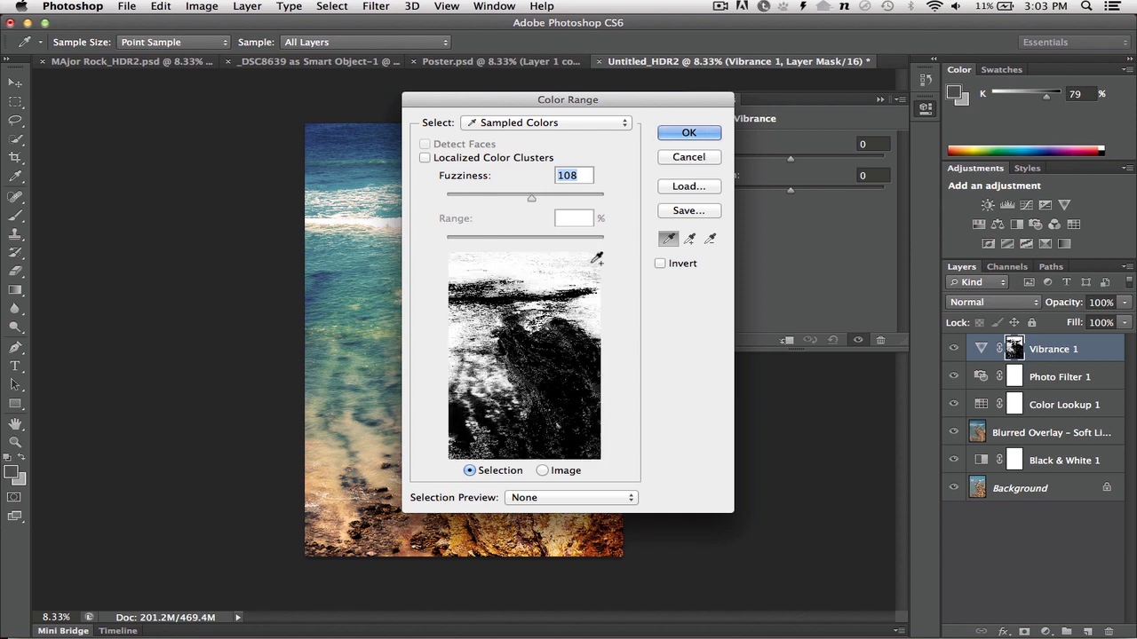
- Set Color Range fuzziness to 90, confirm the mask, and raise Vibrance to +41
{"action": "left_click_drag", "start_coordinate": [531, 197], "coordinate": [517, 195]}
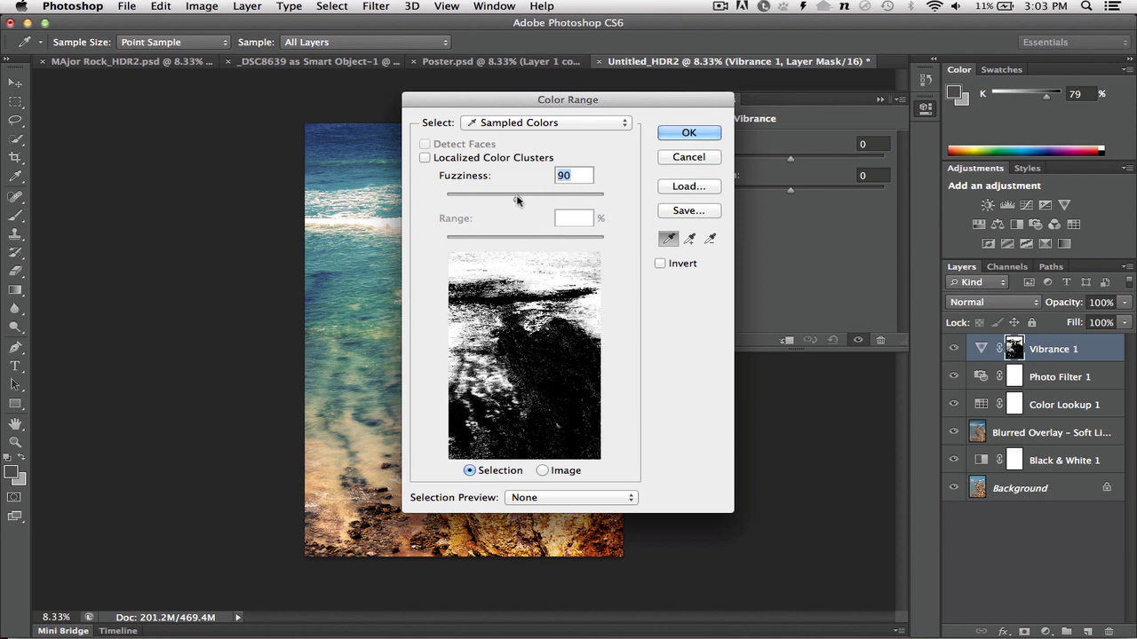
{"action": "left_click", "coordinate": [684, 134]}
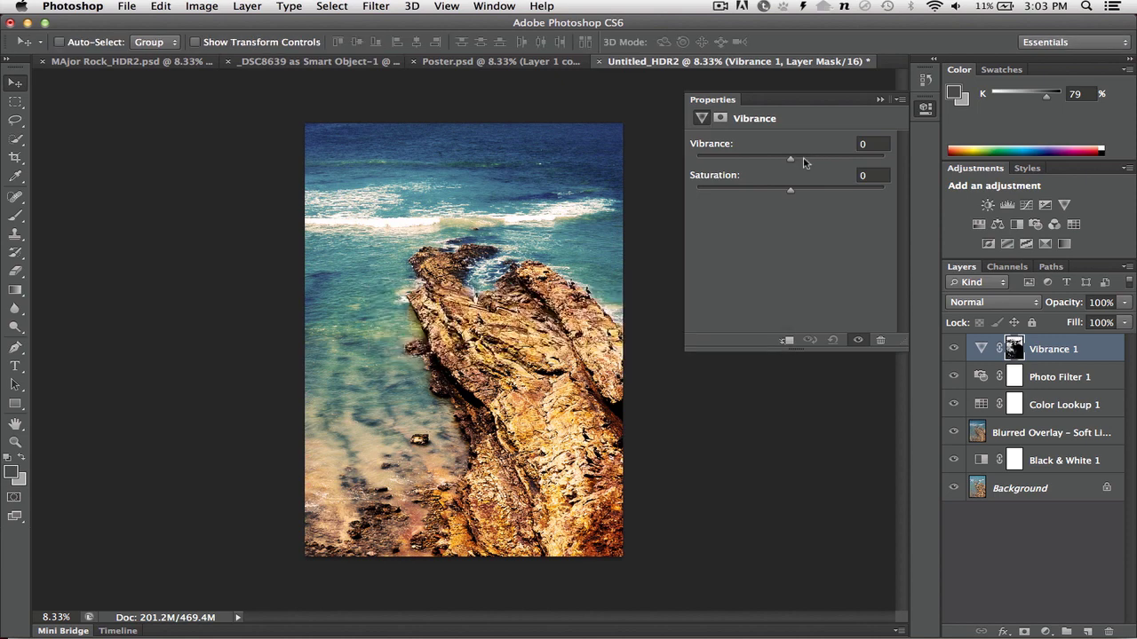
{"action": "left_click_drag", "start_coordinate": [803, 162], "coordinate": [835, 164]}
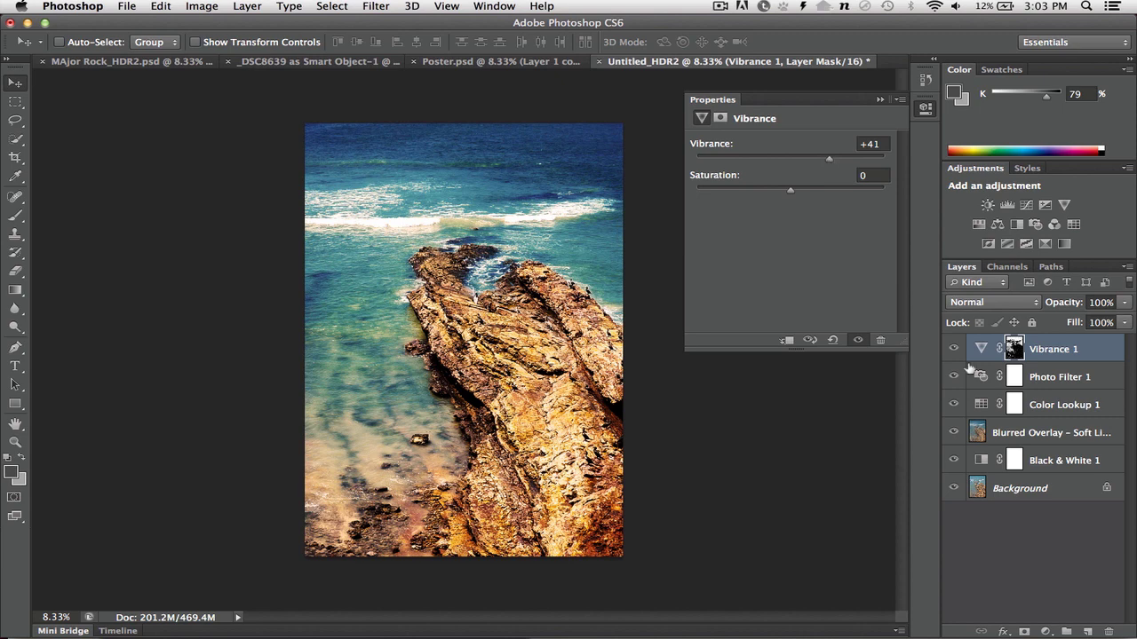
- Select all, copy merged, and paste the whole visible image as a new Layer 1
{"action": "key", "text": "super+a"}
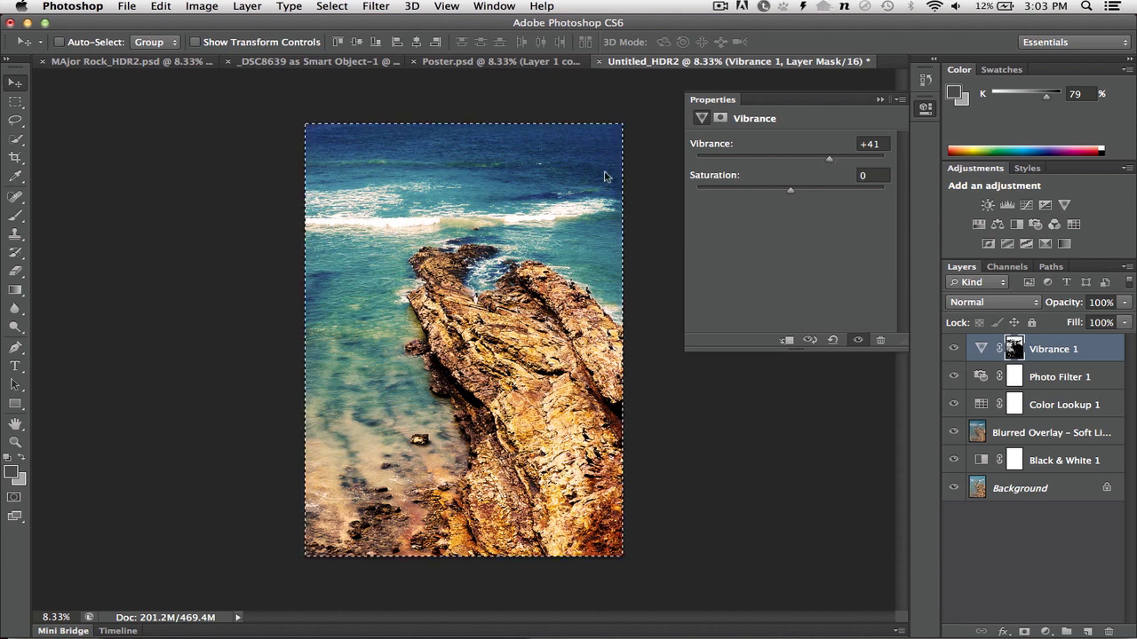
{"action": "key", "text": "super+c"}
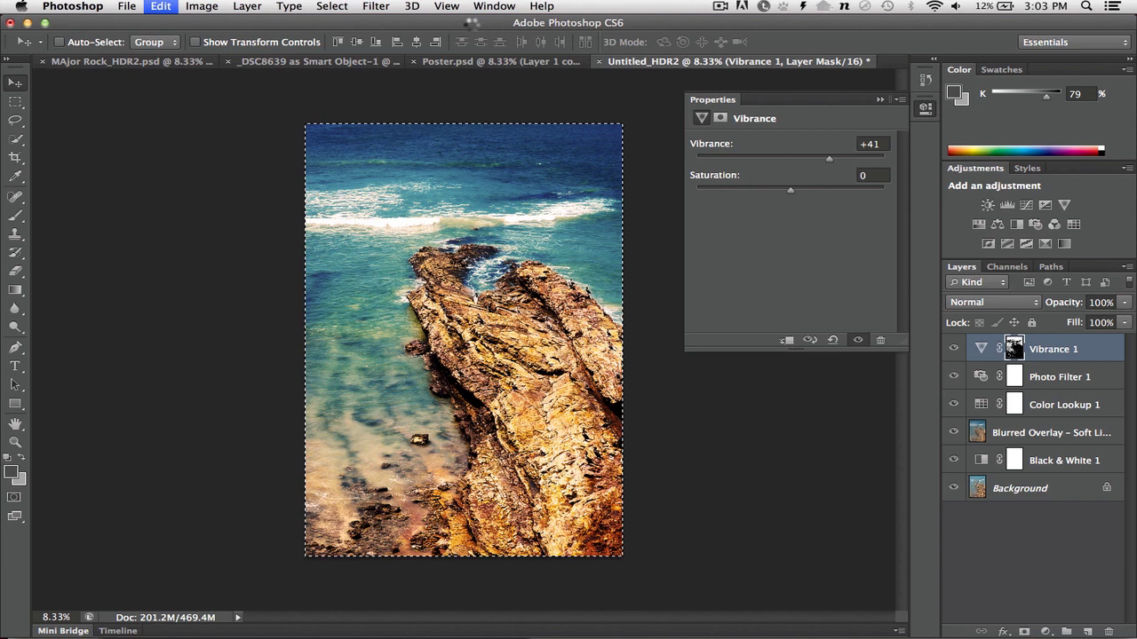
{"action": "key", "text": "super+v"}
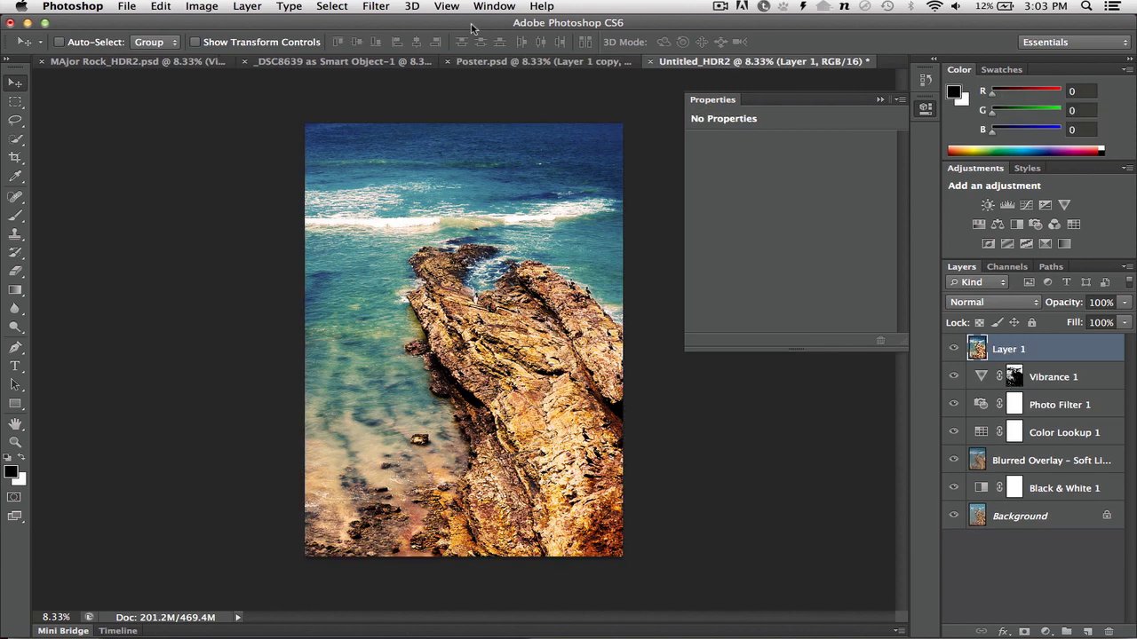
{"action": "left_click", "coordinate": [384, 7]}
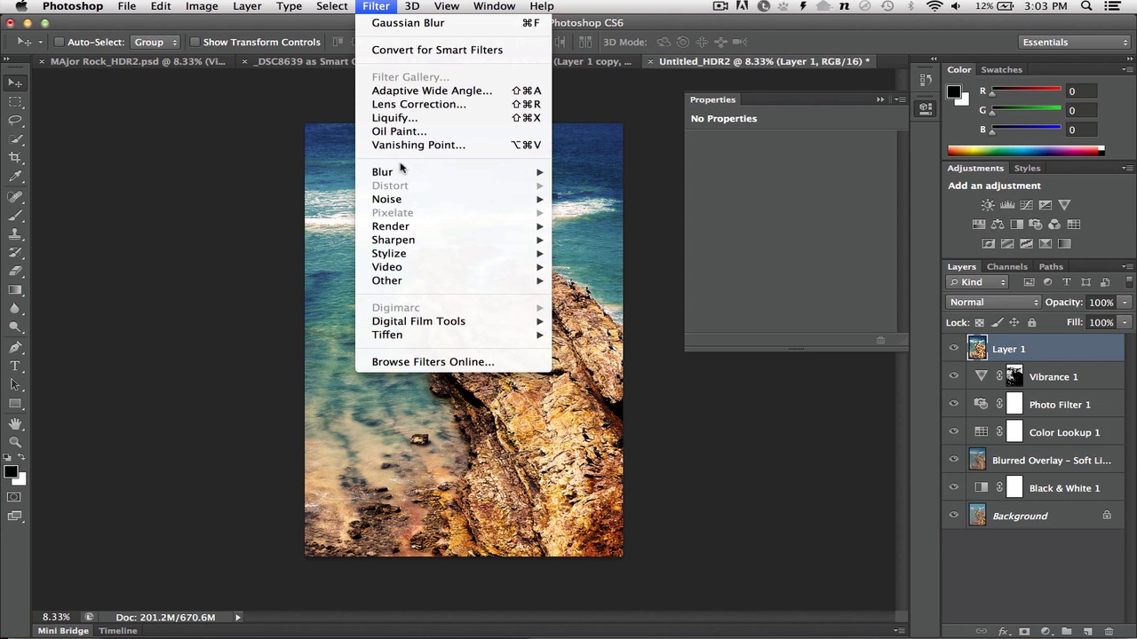
- Start a Tilt-Shift blur and angle its focus band and transition lines across the rock
{"action": "mouse_move", "coordinate": [402, 176]}
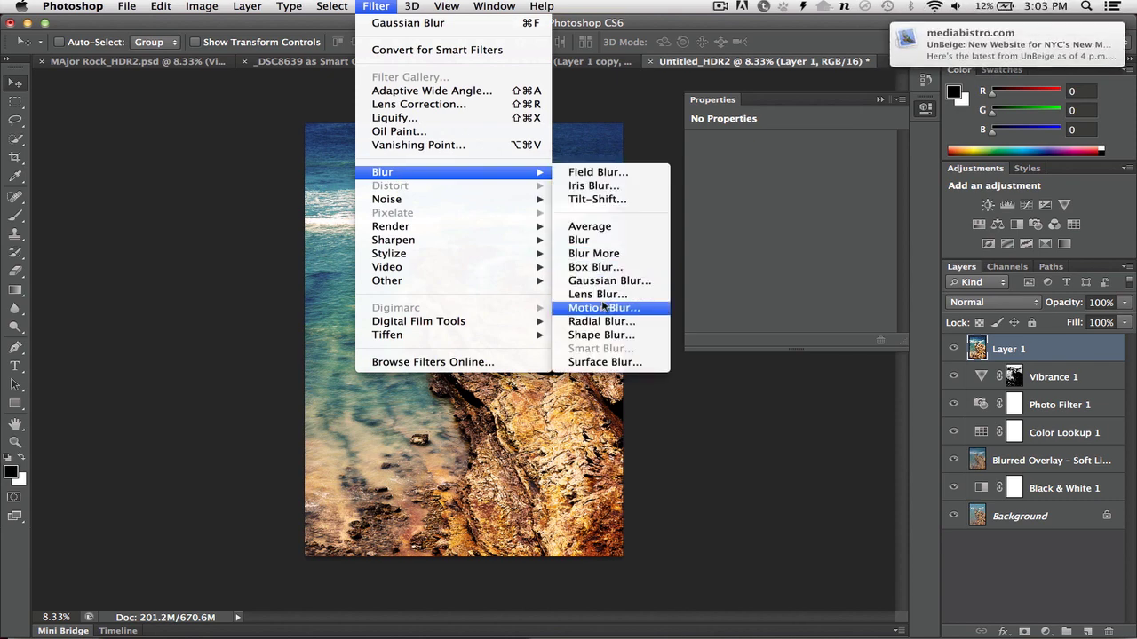
{"action": "left_click", "coordinate": [597, 199]}
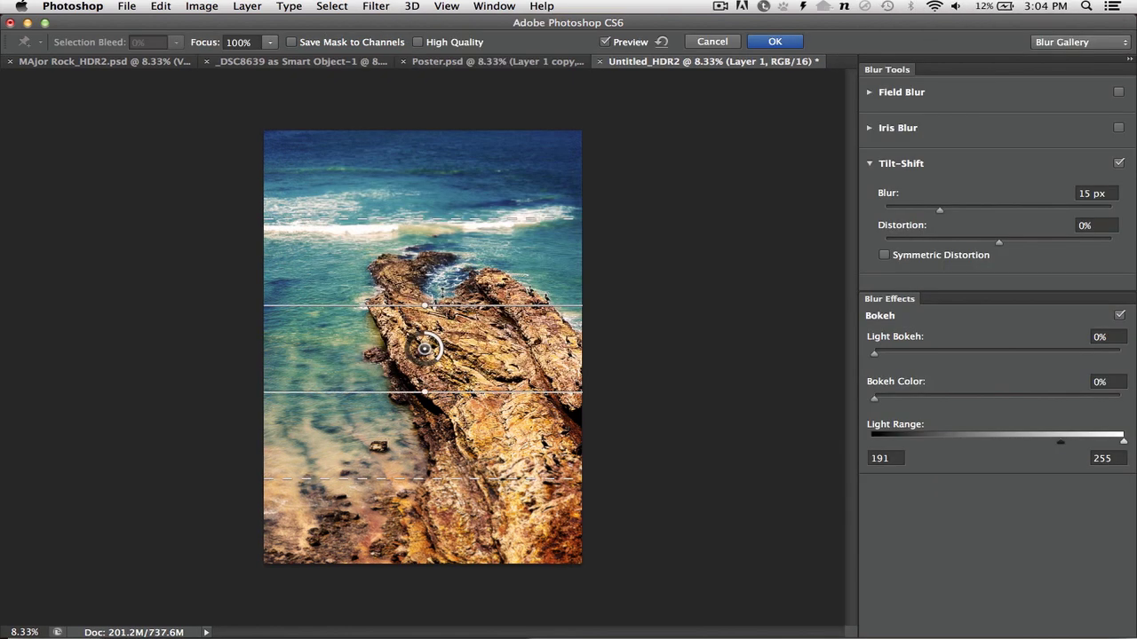
{"action": "left_click_drag", "start_coordinate": [425, 304], "coordinate": [408, 247]}
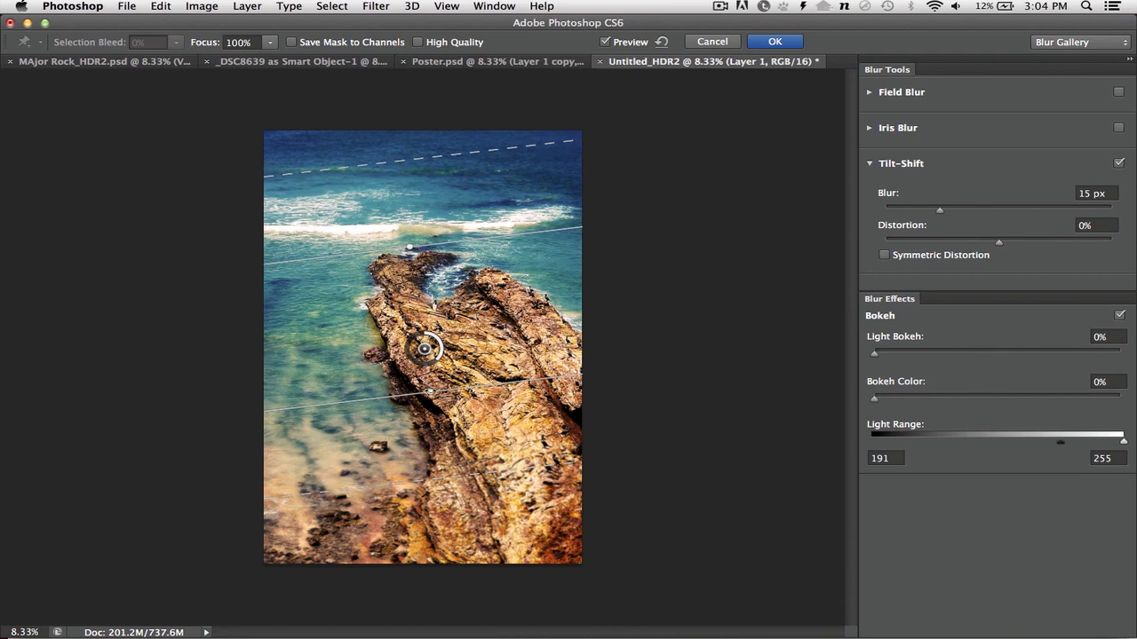
{"action": "left_click_drag", "start_coordinate": [429, 391], "coordinate": [449, 436]}
{"action": "mouse_move", "coordinate": [436, 360]}
{"action": "left_mouse_down"}
{"action": "mouse_move", "coordinate": [435, 349]}
{"action": "mouse_move", "coordinate": [429, 371]}
{"action": "left_mouse_up"}
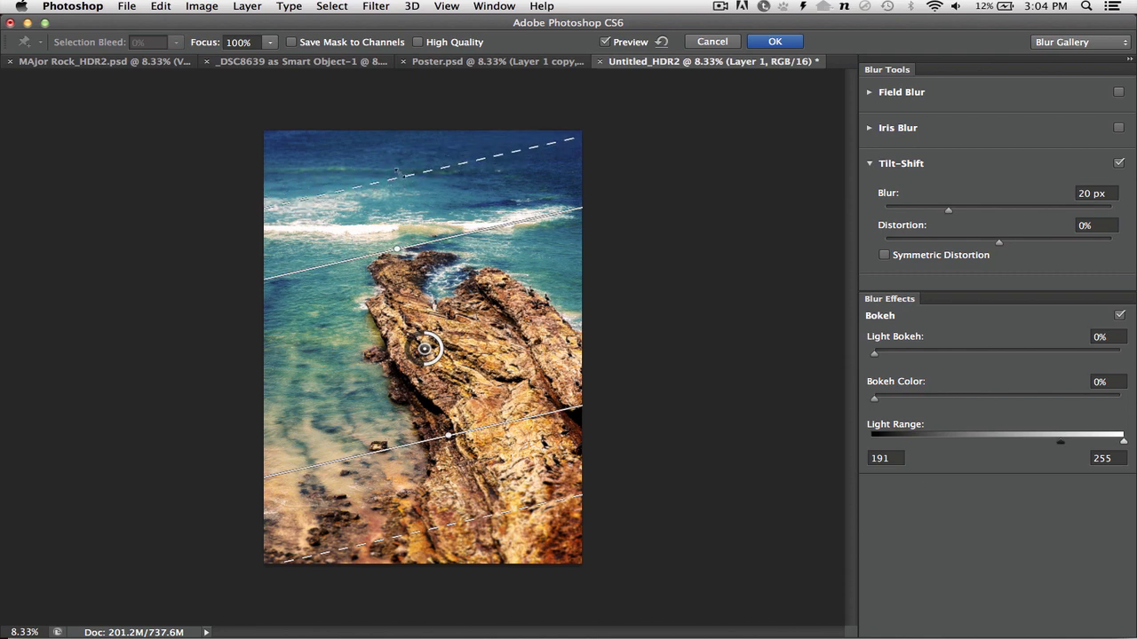
{"action": "left_click_drag", "start_coordinate": [395, 165], "coordinate": [396, 172]}
{"action": "mouse_move", "coordinate": [512, 510]}
{"action": "left_mouse_down"}
{"action": "mouse_move", "coordinate": [514, 487]}
{"action": "mouse_move", "coordinate": [498, 483]}
{"action": "mouse_move", "coordinate": [502, 497]}
{"action": "left_mouse_up"}
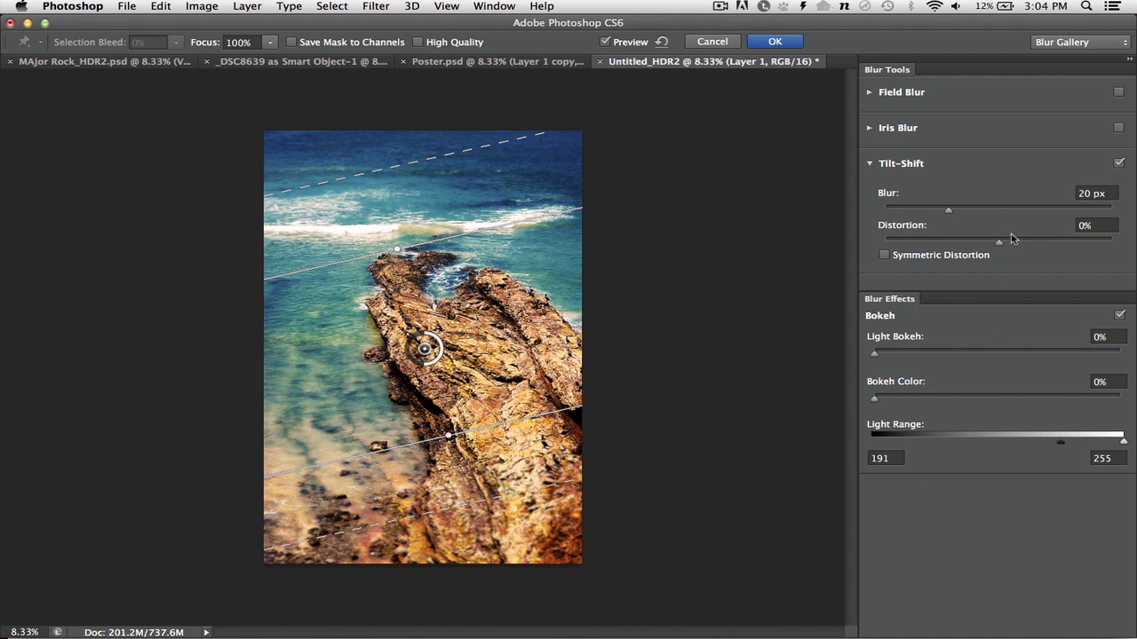
- Set 20 px blur, 14% distortion and 13% bokeh colour, refine the band angle, and apply
{"action": "left_click_drag", "start_coordinate": [1010, 239], "coordinate": [1015, 243]}
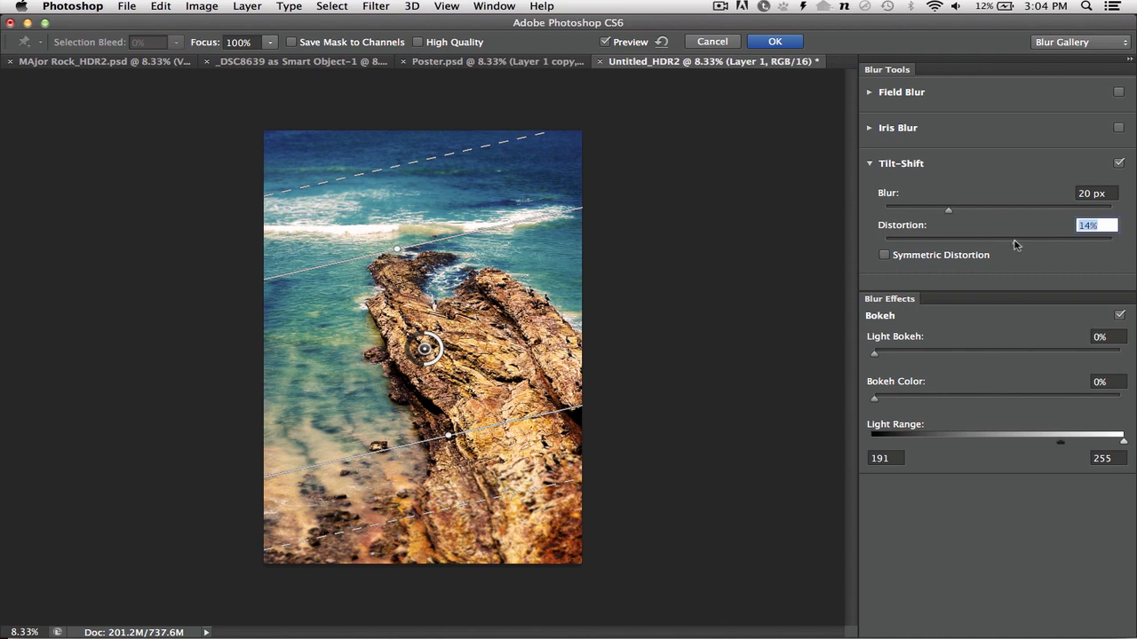
{"action": "left_click", "coordinate": [906, 398]}
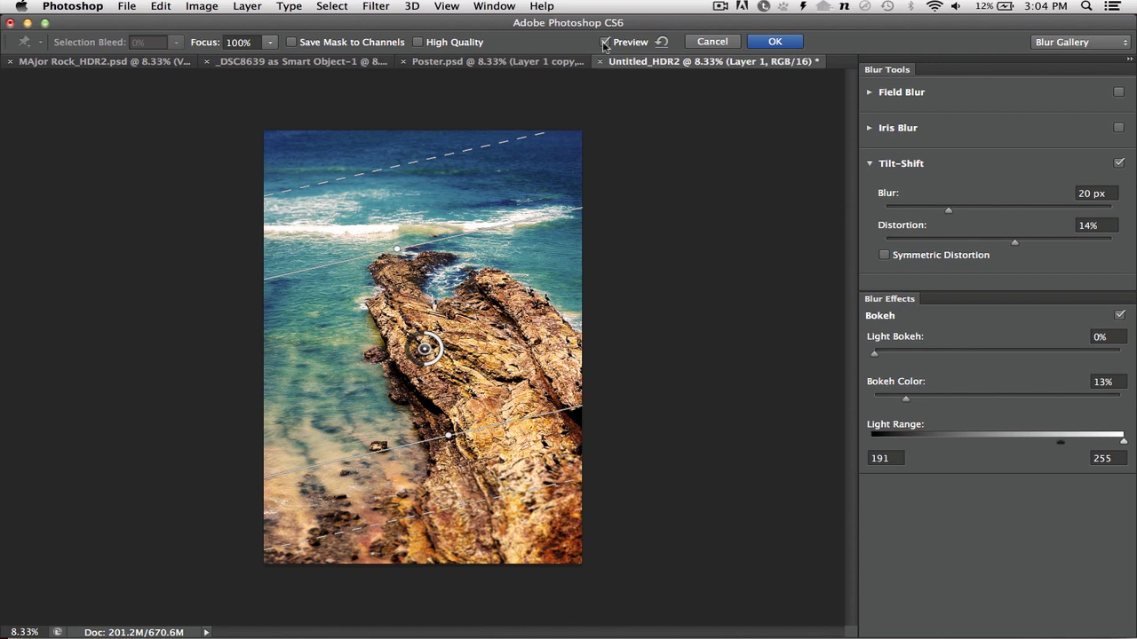
{"action": "left_click", "coordinate": [605, 42]}
{"action": "left_click", "coordinate": [605, 43]}
{"action": "left_click_drag", "start_coordinate": [397, 247], "coordinate": [406, 245]}
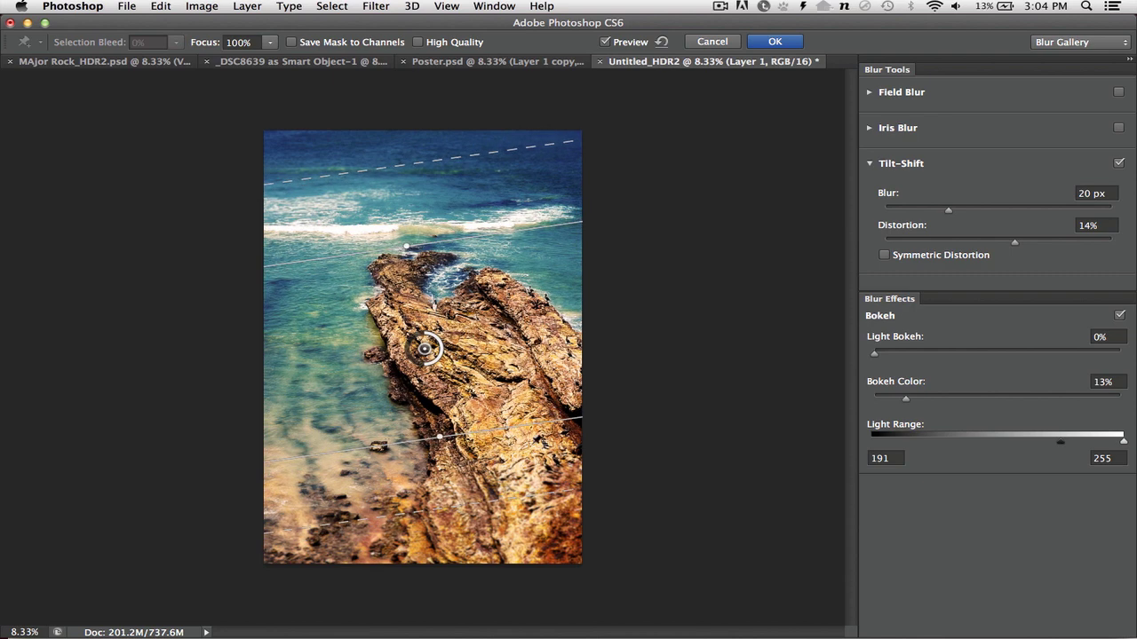
{"action": "left_click", "coordinate": [774, 42]}
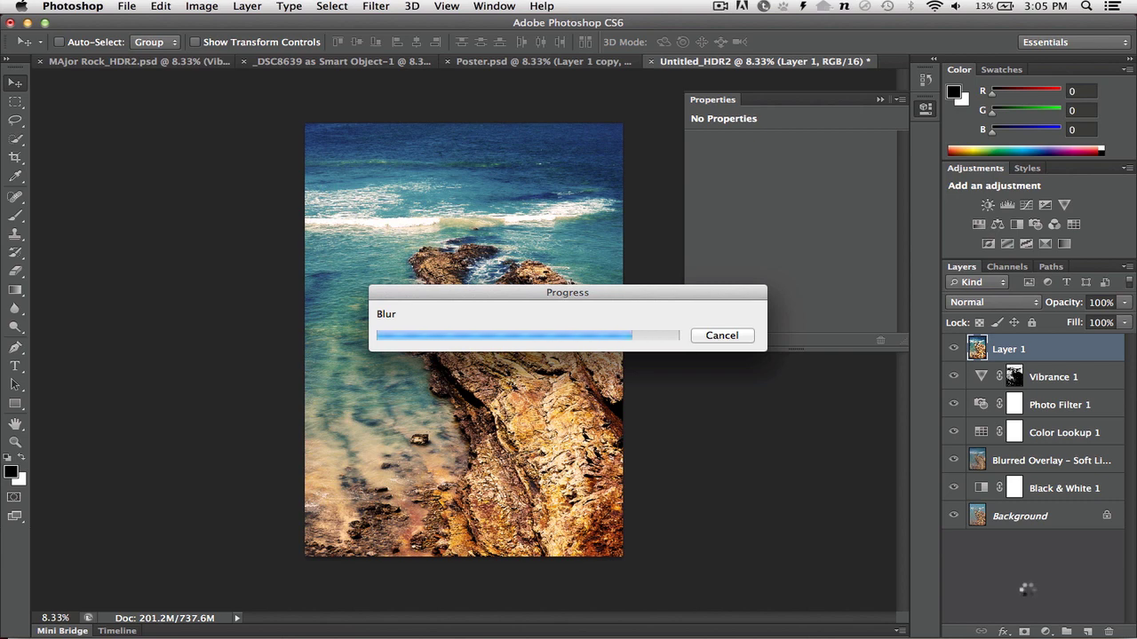
- Add a reversed radial Gradient Fill vignette at 63.43° angle and 310% scale
{"action": "left_click", "coordinate": [1046, 632]}
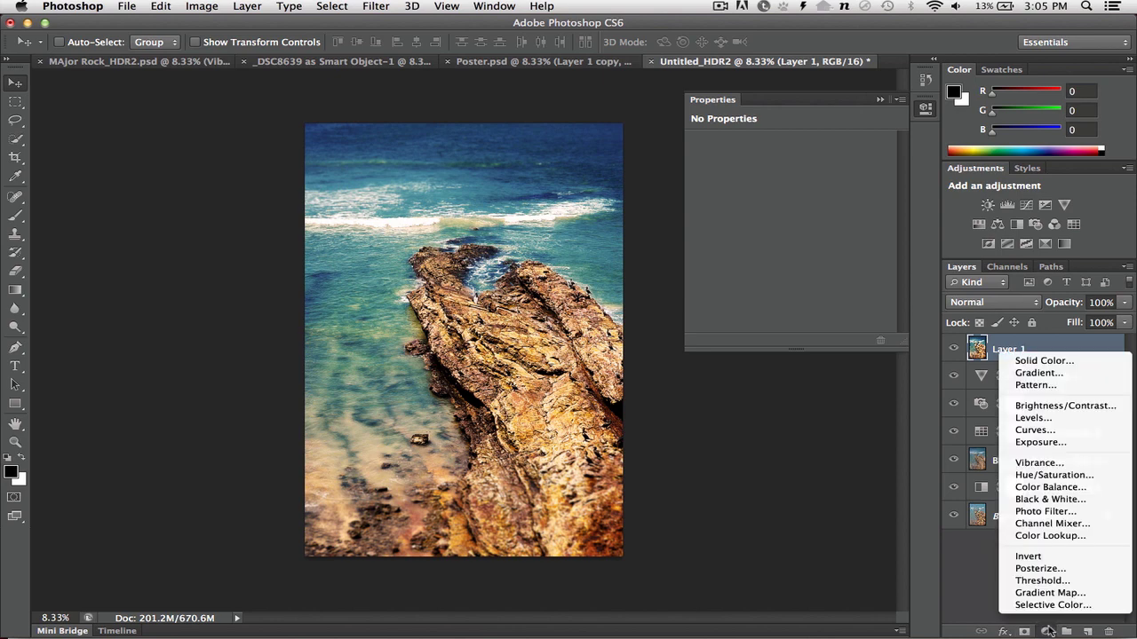
{"action": "left_click", "coordinate": [1040, 373]}
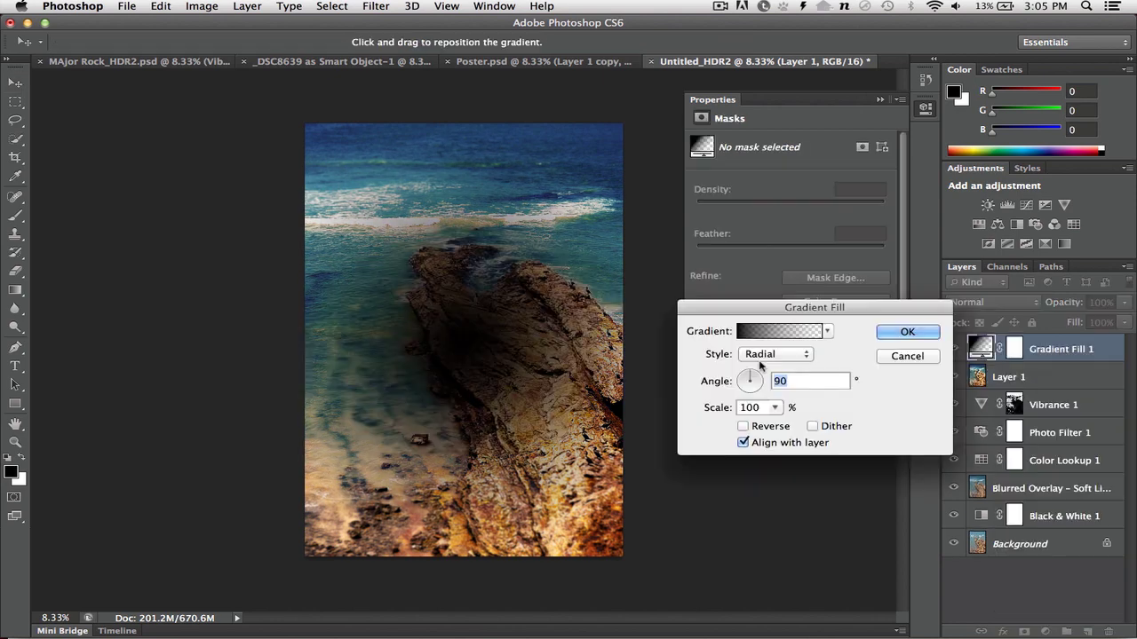
{"action": "left_click", "coordinate": [762, 428]}
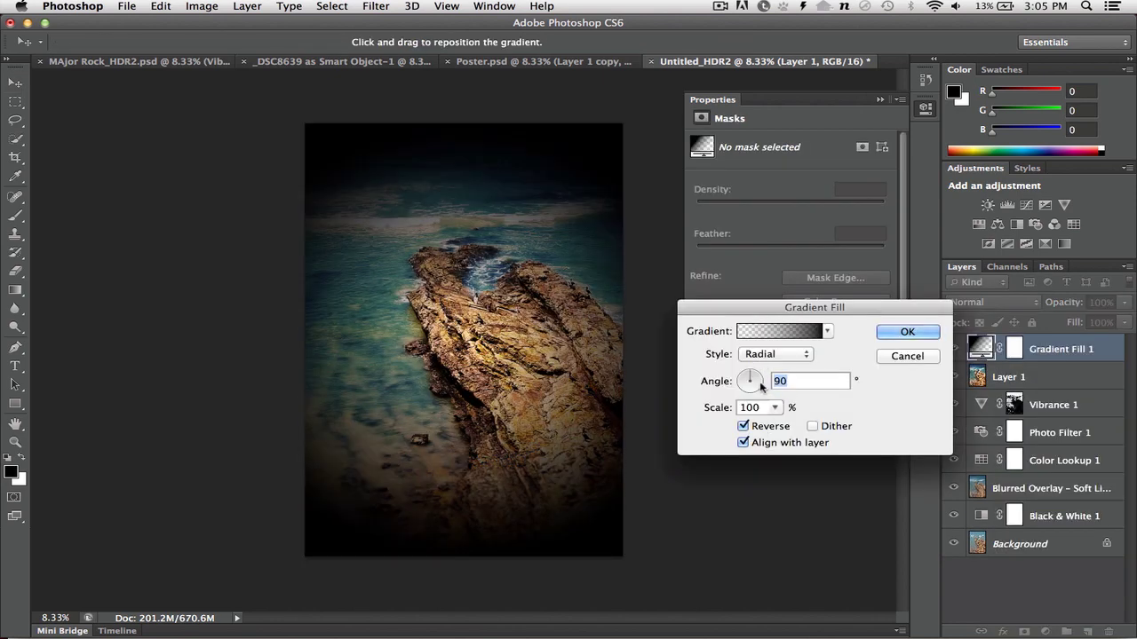
{"action": "left_click", "coordinate": [757, 381]}
{"action": "left_click", "coordinate": [753, 374]}
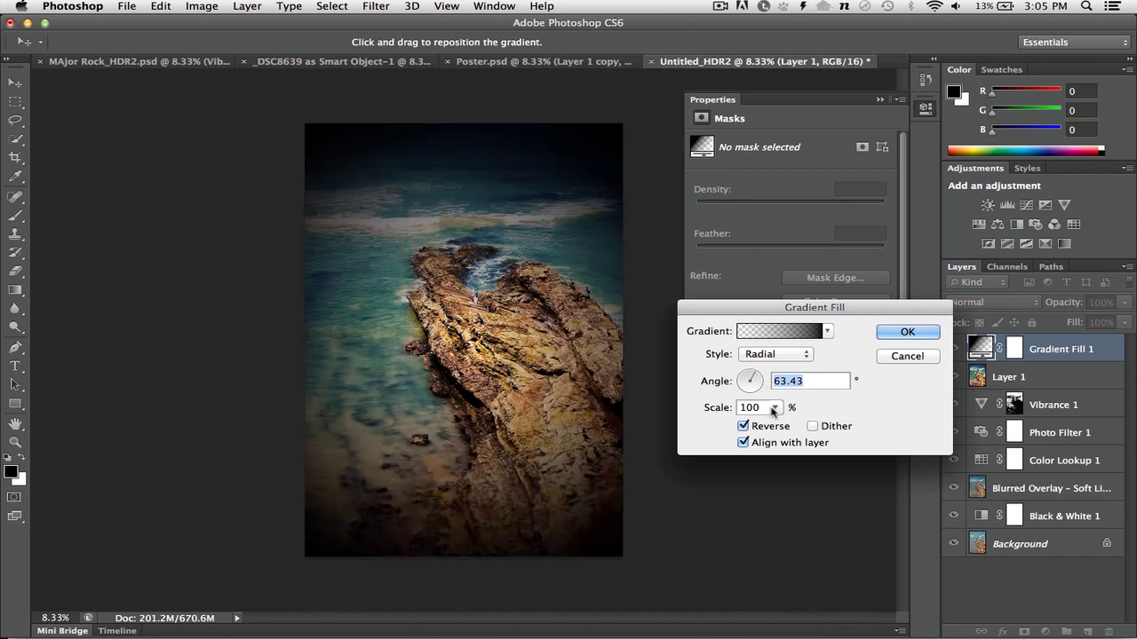
{"action": "left_click_drag", "start_coordinate": [774, 408], "coordinate": [796, 429]}
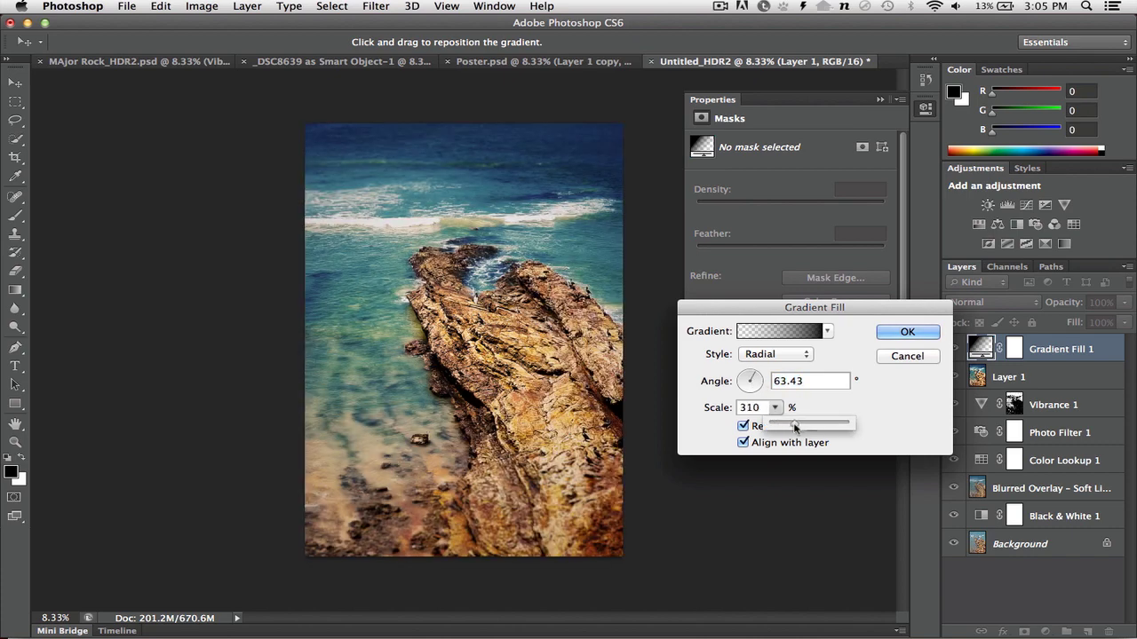
{"action": "left_click", "coordinate": [905, 333]}
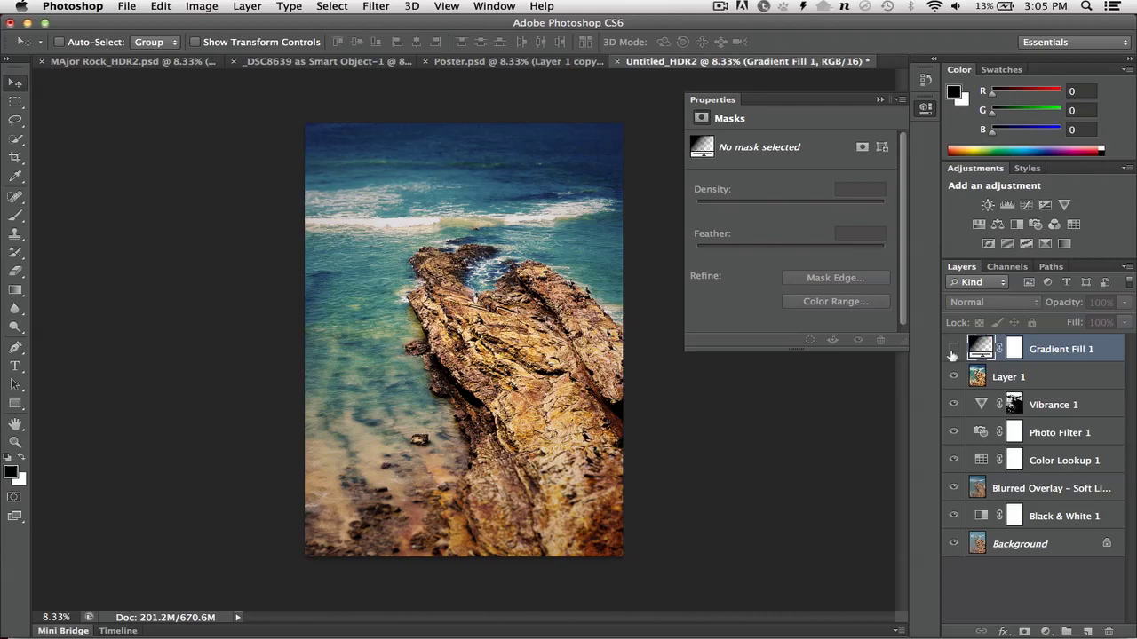
{"action": "left_click", "coordinate": [952, 352]}
{"action": "left_click", "coordinate": [953, 352]}
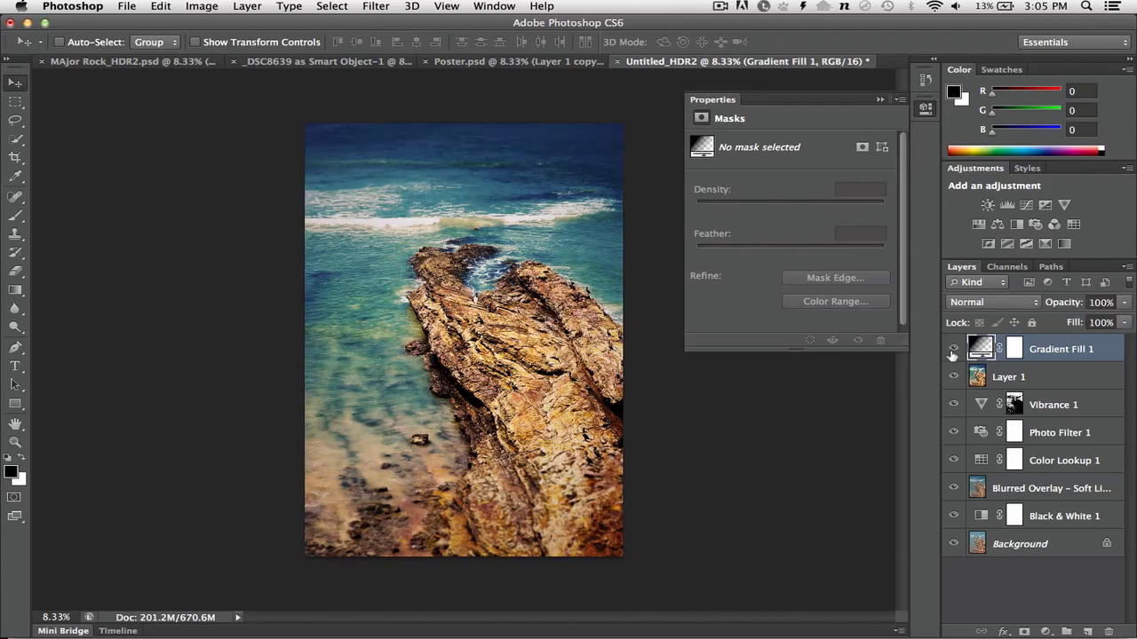
- Open the _DSC8639 brick texture smart object's Camera Raw settings
{"action": "left_click", "coordinate": [342, 61]}
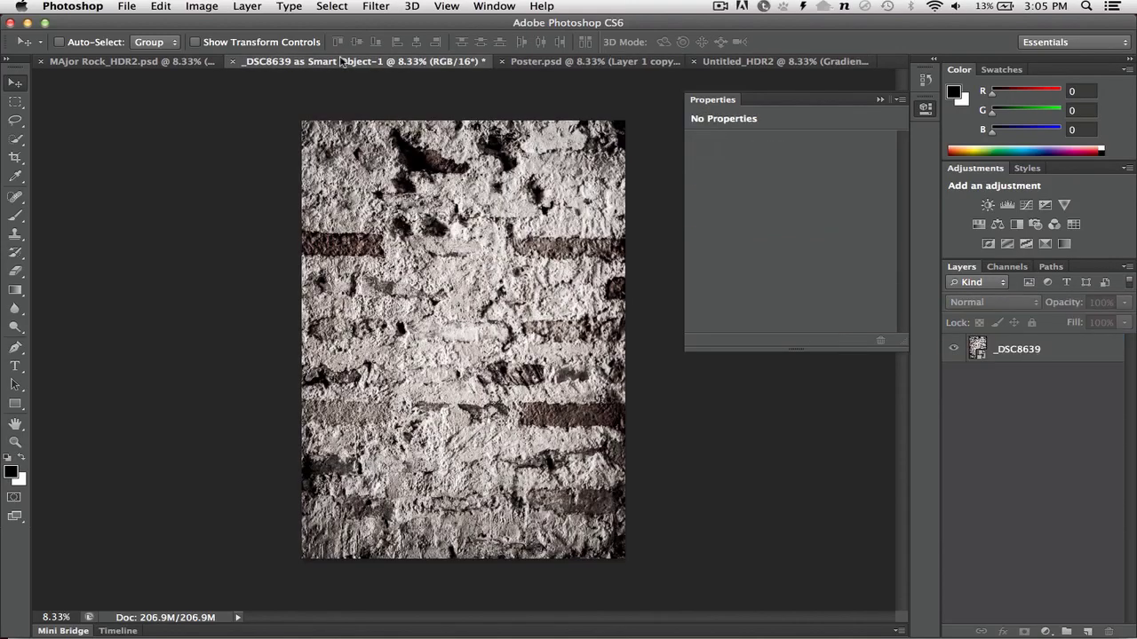
{"action": "left_click", "coordinate": [975, 352]}
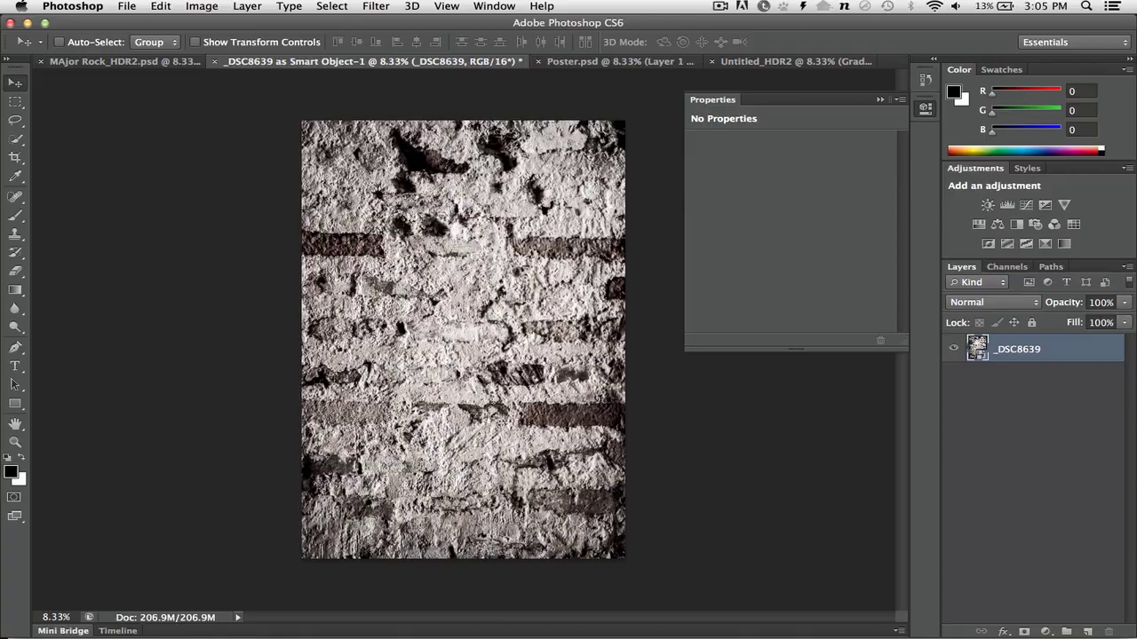
{"action": "double_click", "coordinate": [977, 349]}
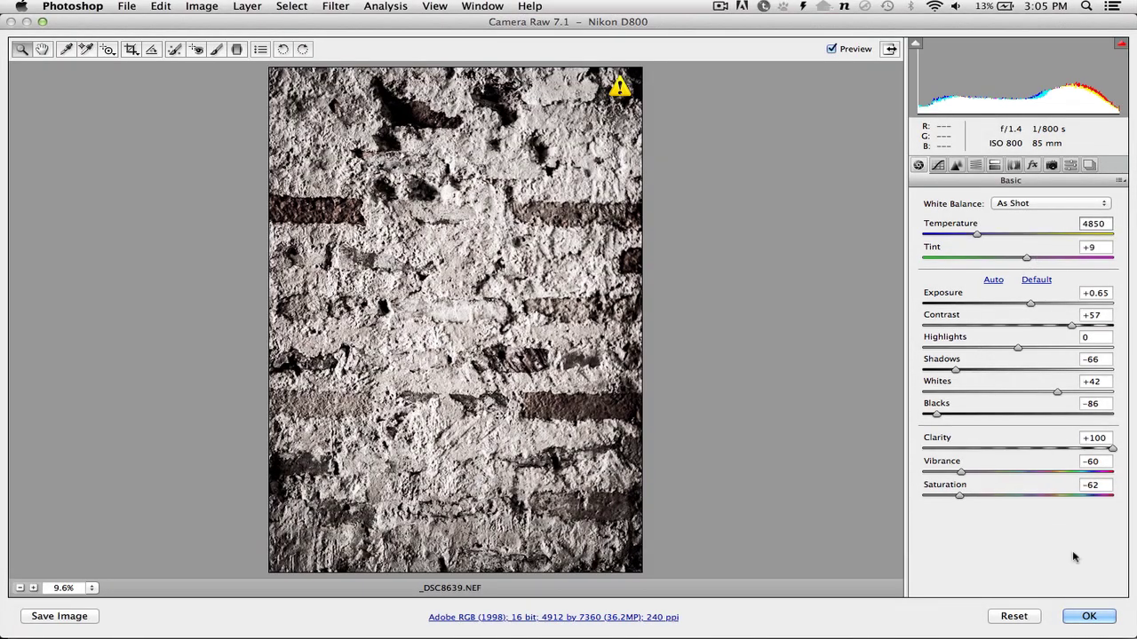
- Set Saturation -96, Vibrance -93, Blacks -63 and Contrast +30, then apply the raw adjustments
{"action": "left_click", "coordinate": [1013, 616], "text": "alt"}
{"action": "left_click", "coordinate": [1012, 496]}
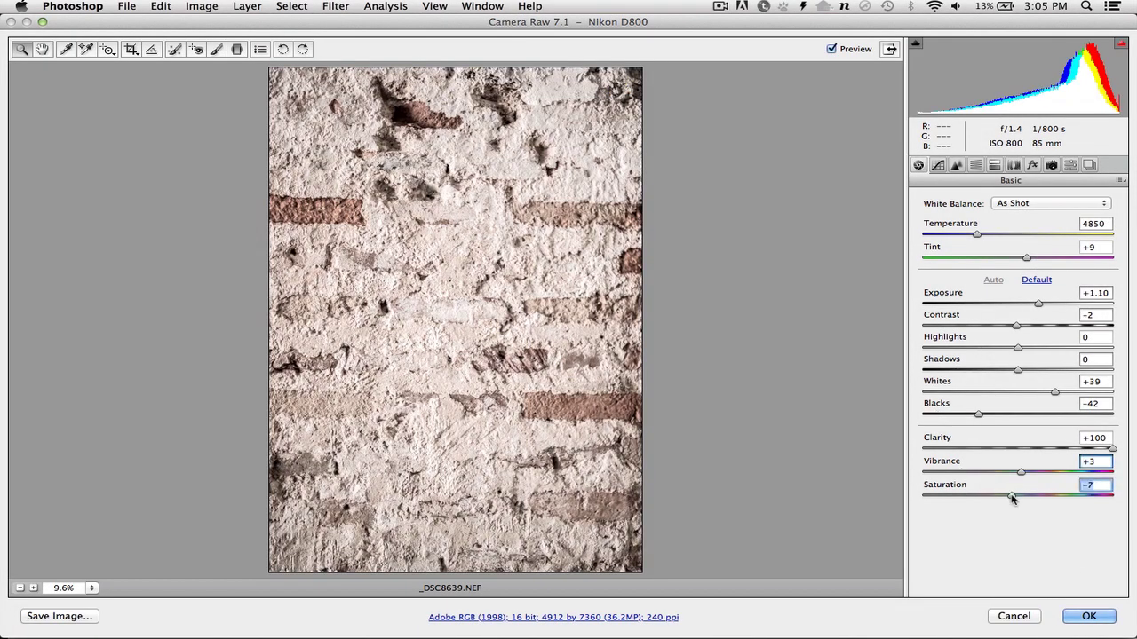
{"action": "left_click_drag", "start_coordinate": [1013, 497], "coordinate": [926, 497]}
{"action": "left_click", "coordinate": [930, 472]}
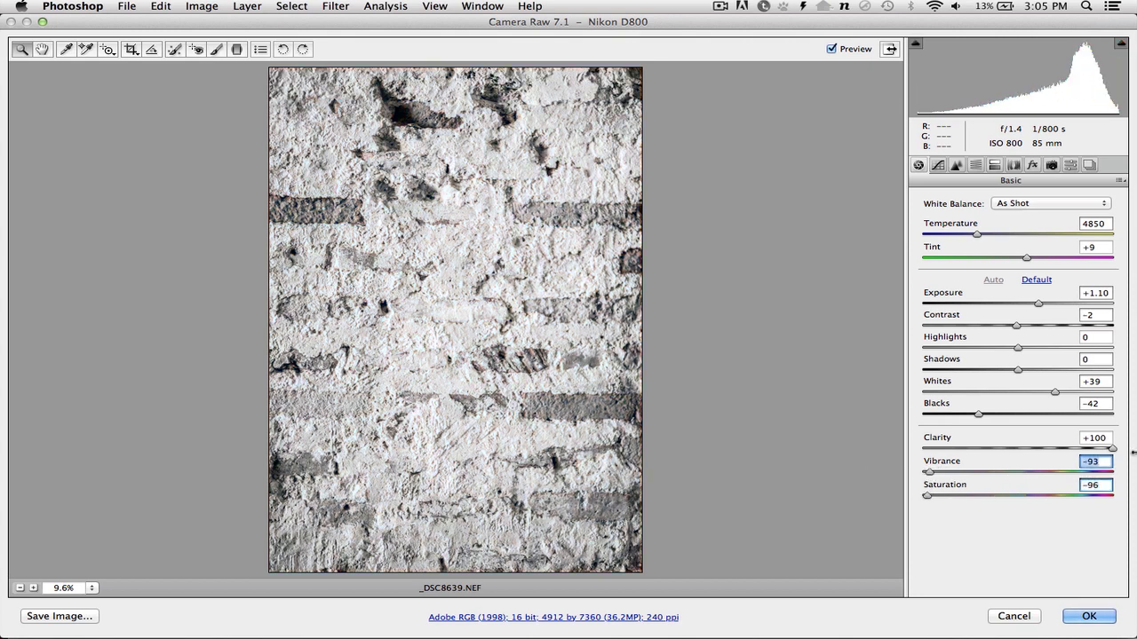
{"action": "left_click", "coordinate": [1105, 439]}
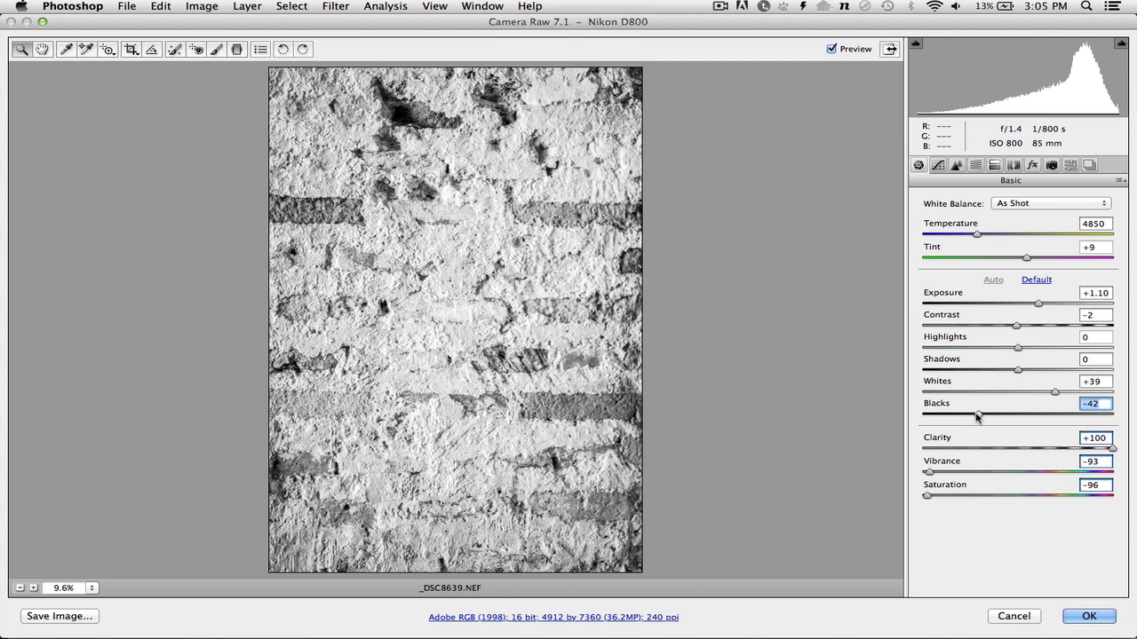
{"action": "left_click_drag", "start_coordinate": [977, 416], "coordinate": [959, 417]}
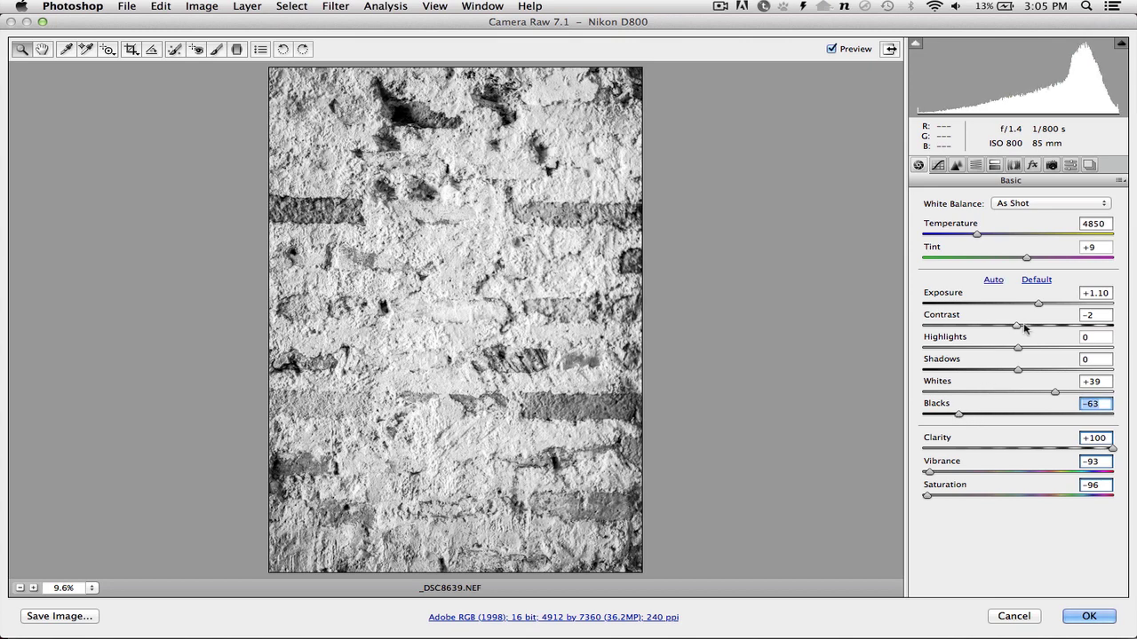
{"action": "left_click_drag", "start_coordinate": [1024, 328], "coordinate": [1046, 328]}
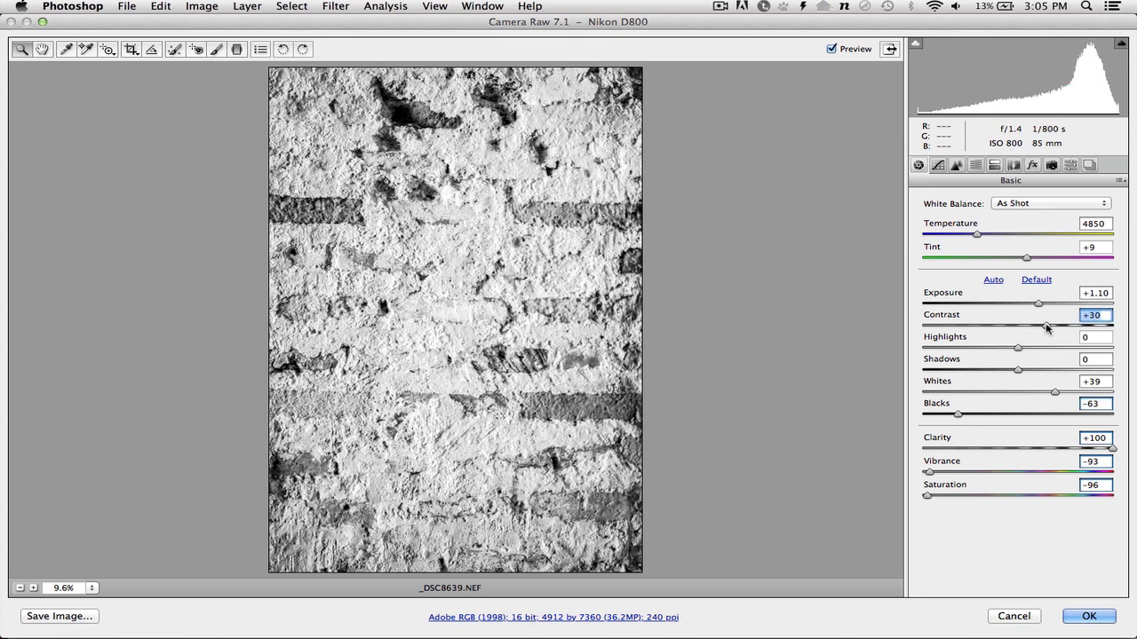
{"action": "left_click", "coordinate": [1088, 616]}
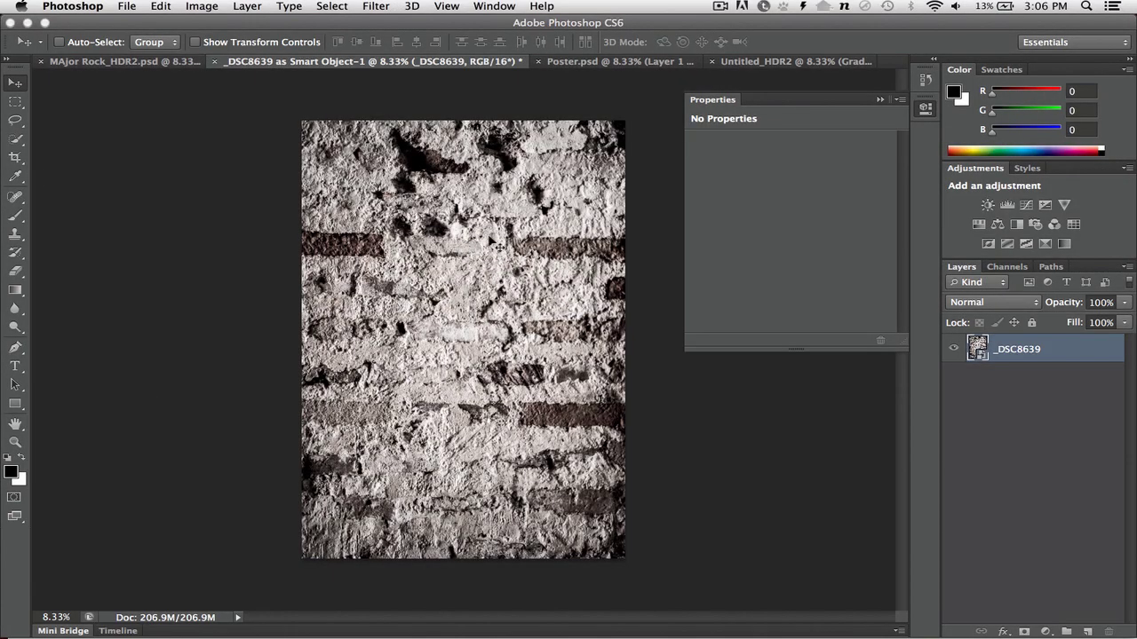
- Copy the brick texture and paste it into a new document sized to match
{"action": "key", "text": "super+a"}
{"action": "key", "text": "super+c"}
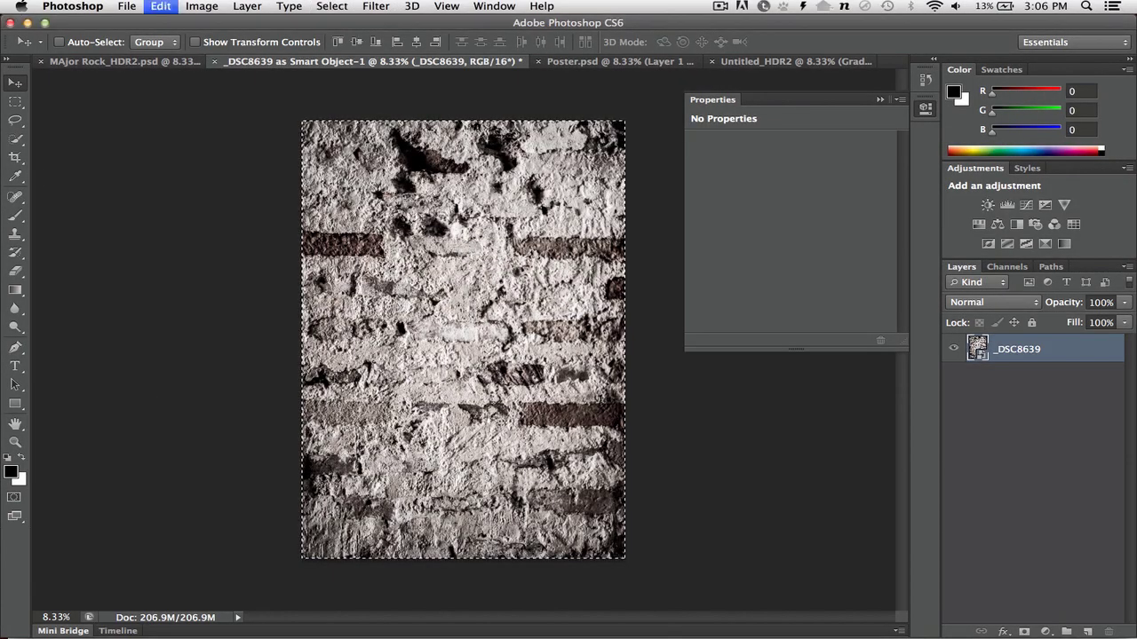
{"action": "key", "text": "super+n"}
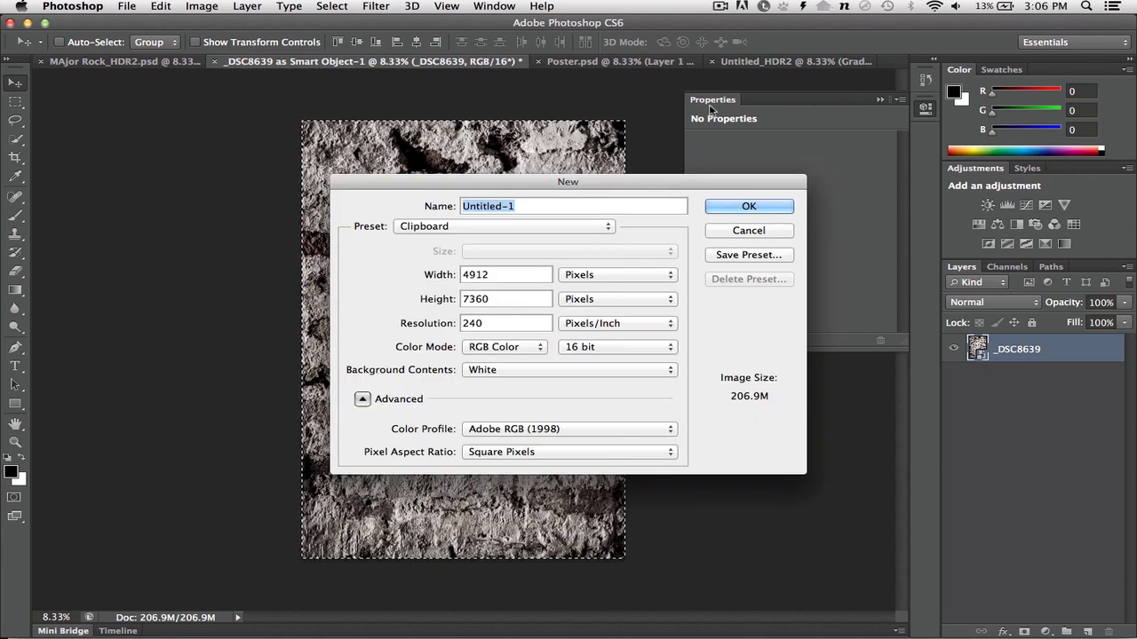
{"action": "key", "text": "Return"}
{"action": "key", "text": "super+v"}
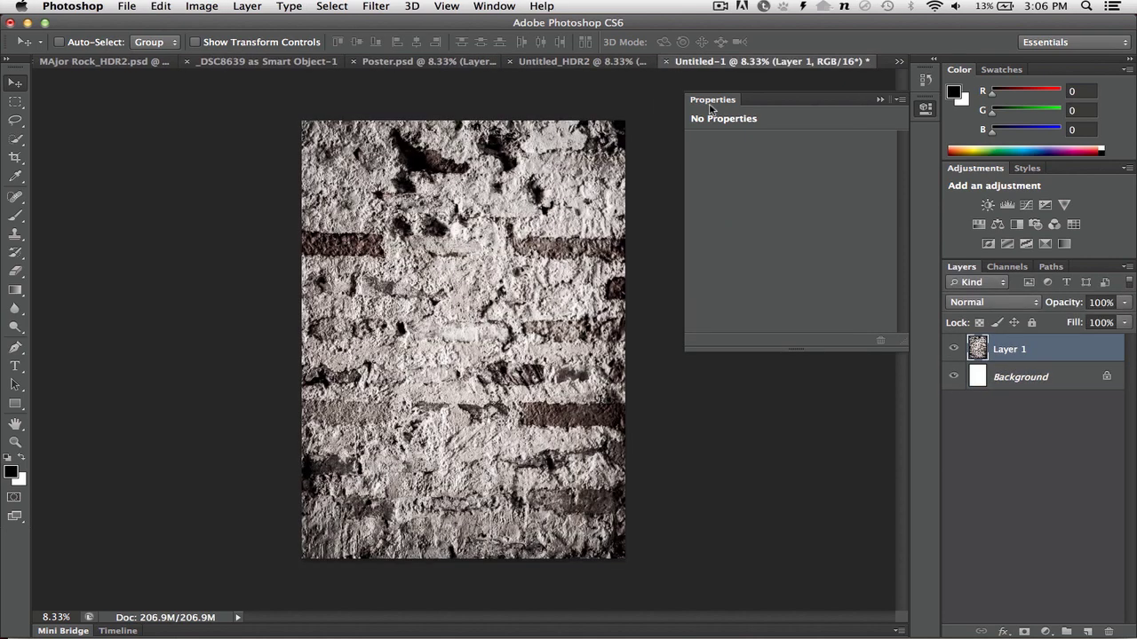
- Copy a merged Untitled_HDR2 coastline and paste it into Untitled-1 above the texture
{"action": "left_click", "coordinate": [570, 62]}
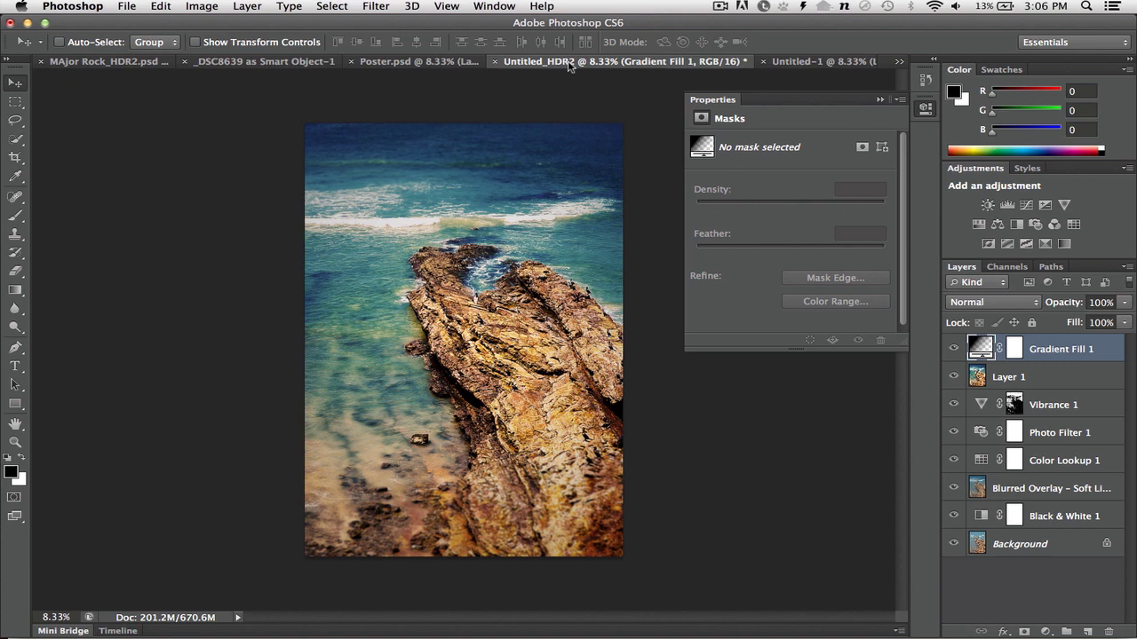
{"action": "key", "text": "super+a"}
{"action": "left_click", "coordinate": [161, 7]}
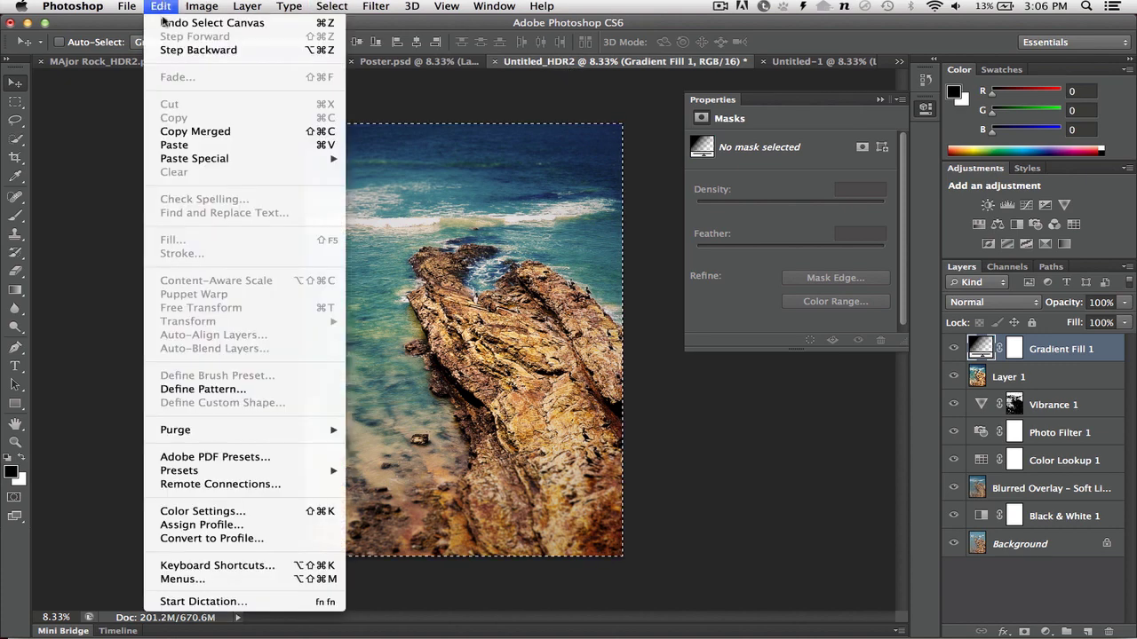
{"action": "left_click", "coordinate": [164, 131]}
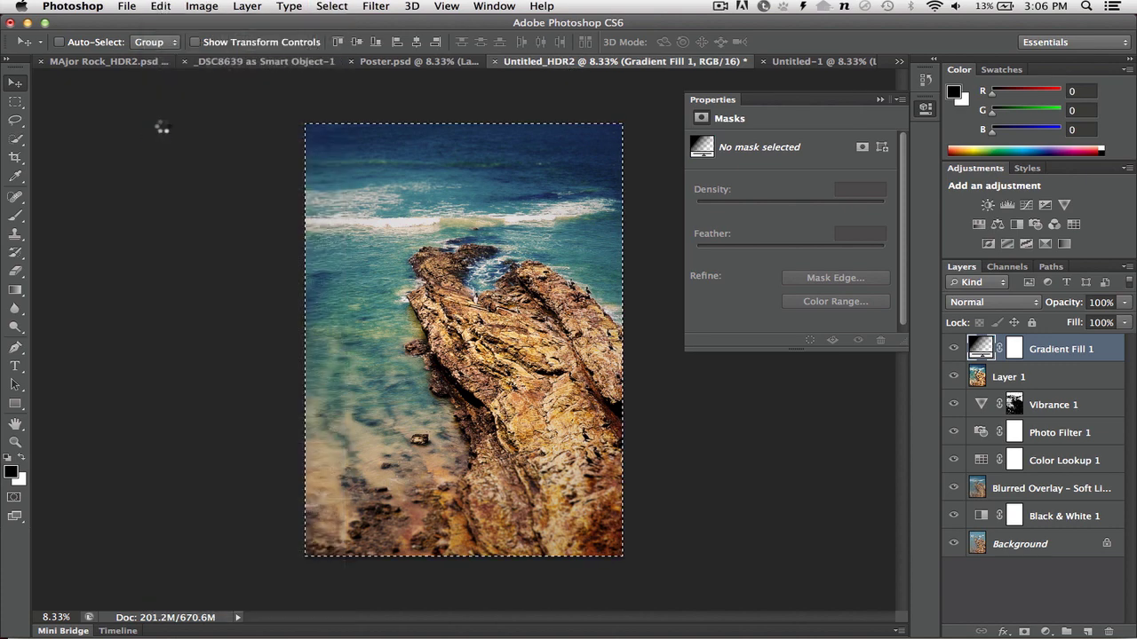
{"action": "left_click", "coordinate": [795, 68]}
{"action": "key", "text": "super+v"}
{"action": "key", "text": "Return"}
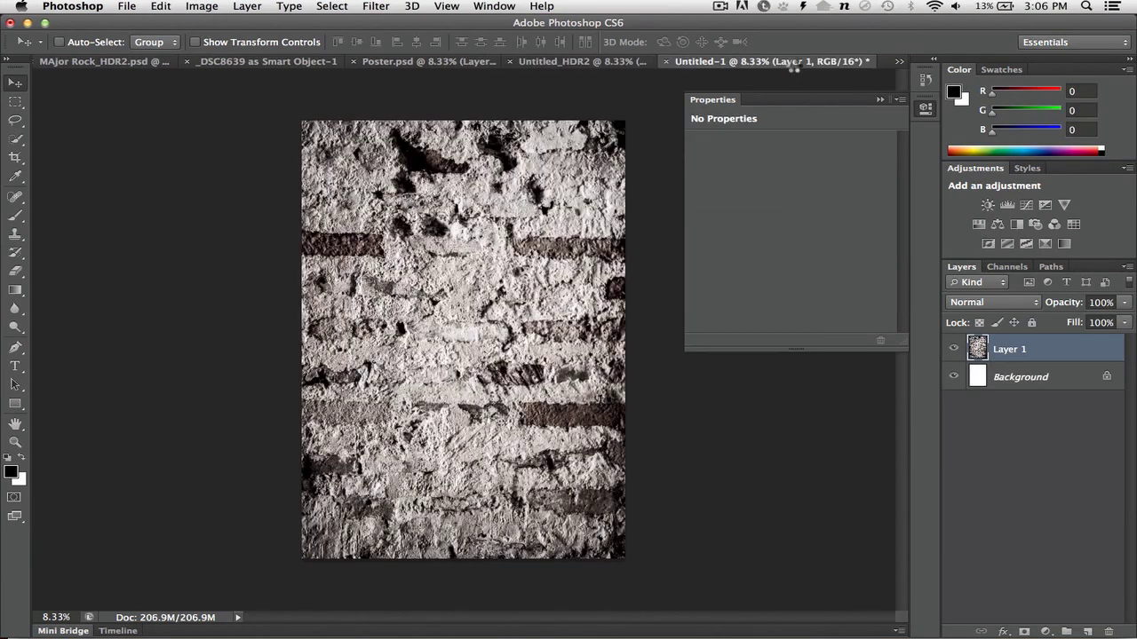
- Scale the coastline layer down to about 90% from centre, leaving a brick border
{"action": "key", "text": "super+t"}
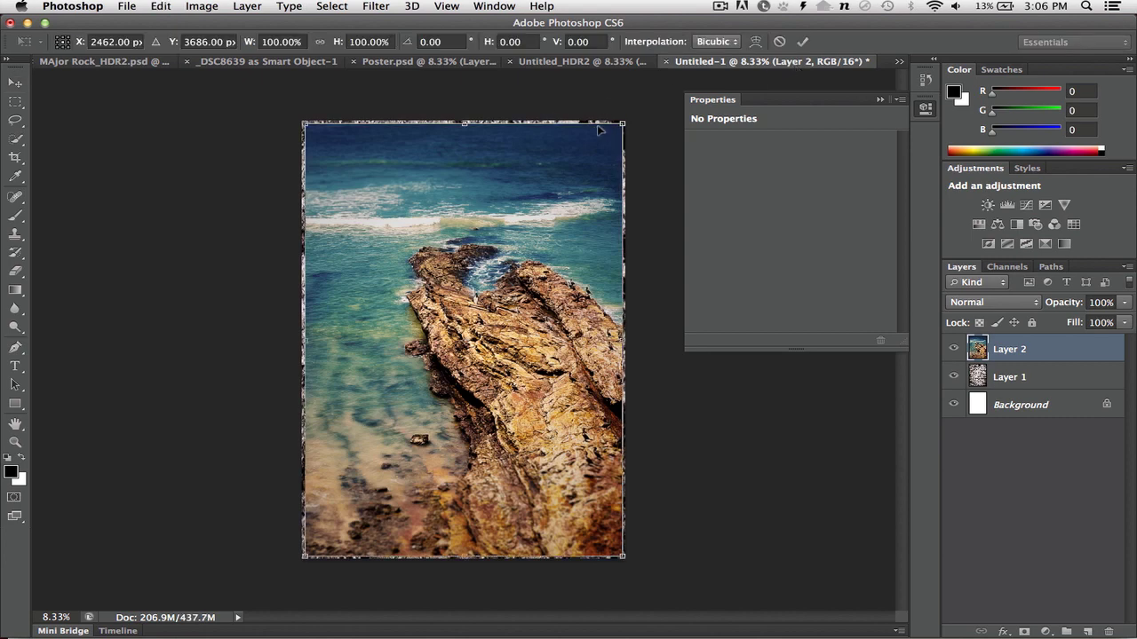
{"action": "left_click_drag", "start_coordinate": [624, 123], "coordinate": [607, 144]}
{"action": "key", "text": "Return"}
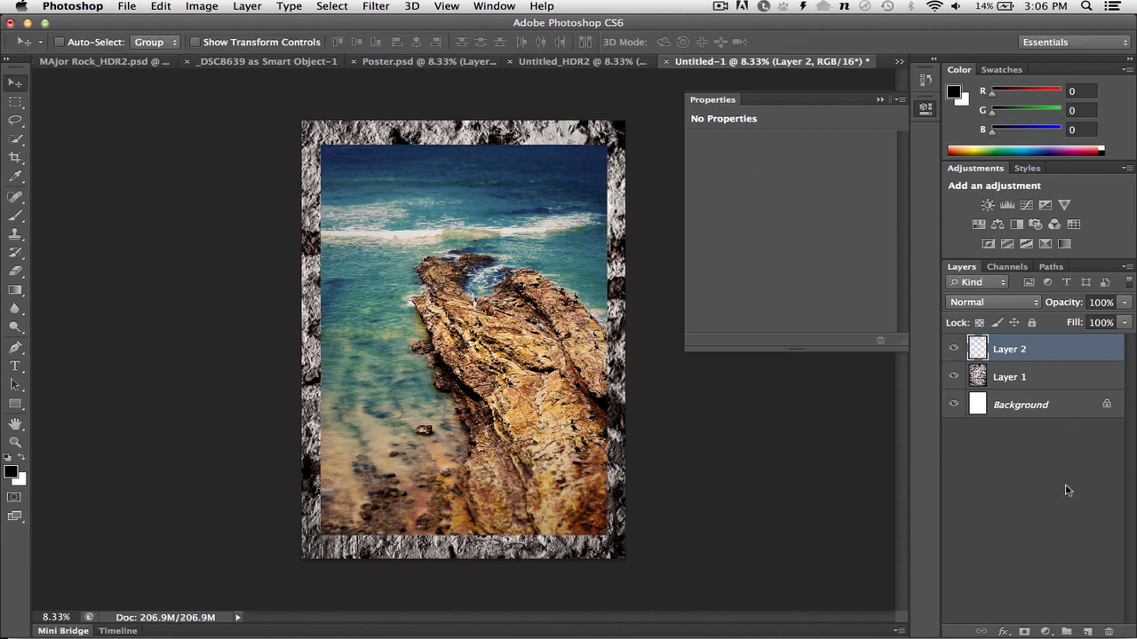
- Give the coastline an Inner Shadow with 17 px distance, 18% choke and 136 px size
{"action": "left_click", "coordinate": [1004, 631]}
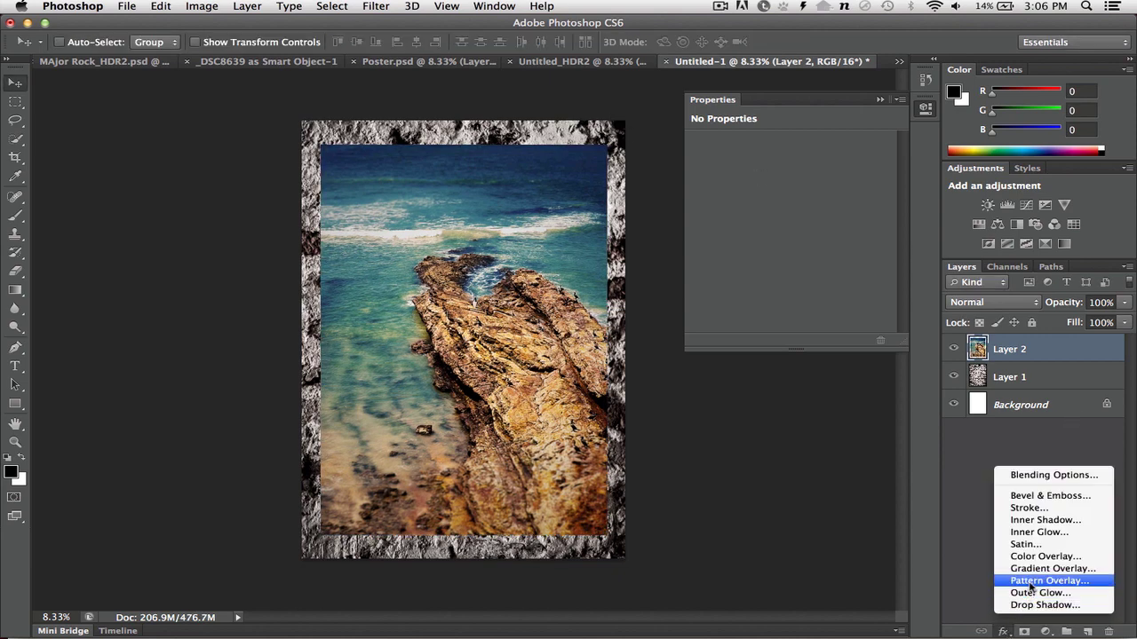
{"action": "left_click", "coordinate": [1041, 520]}
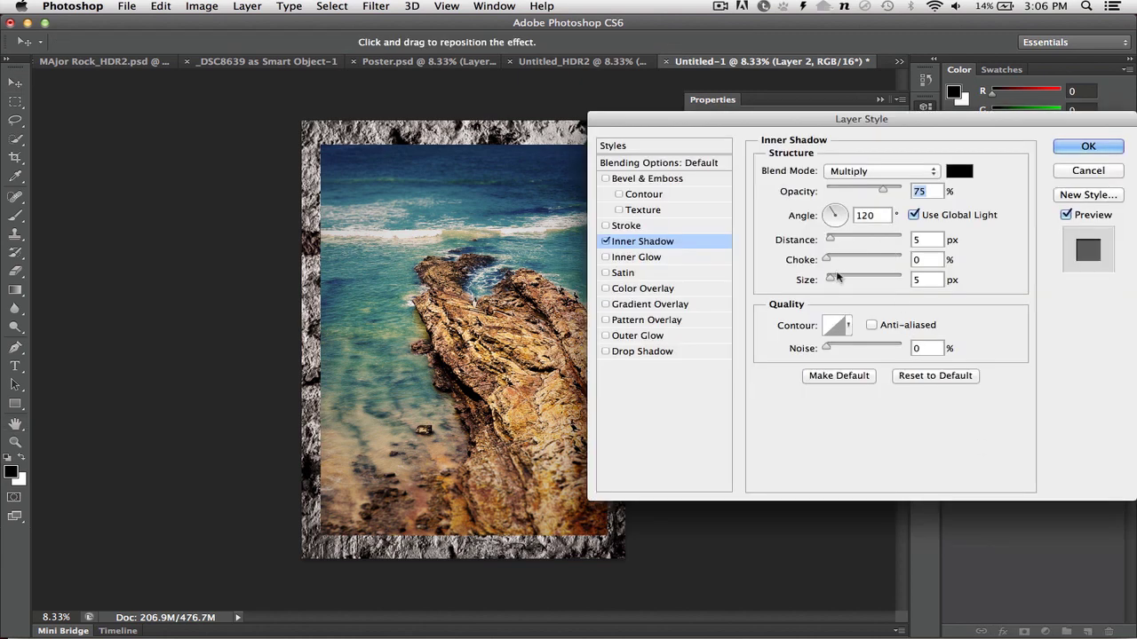
{"action": "left_click_drag", "start_coordinate": [831, 277], "coordinate": [844, 281]}
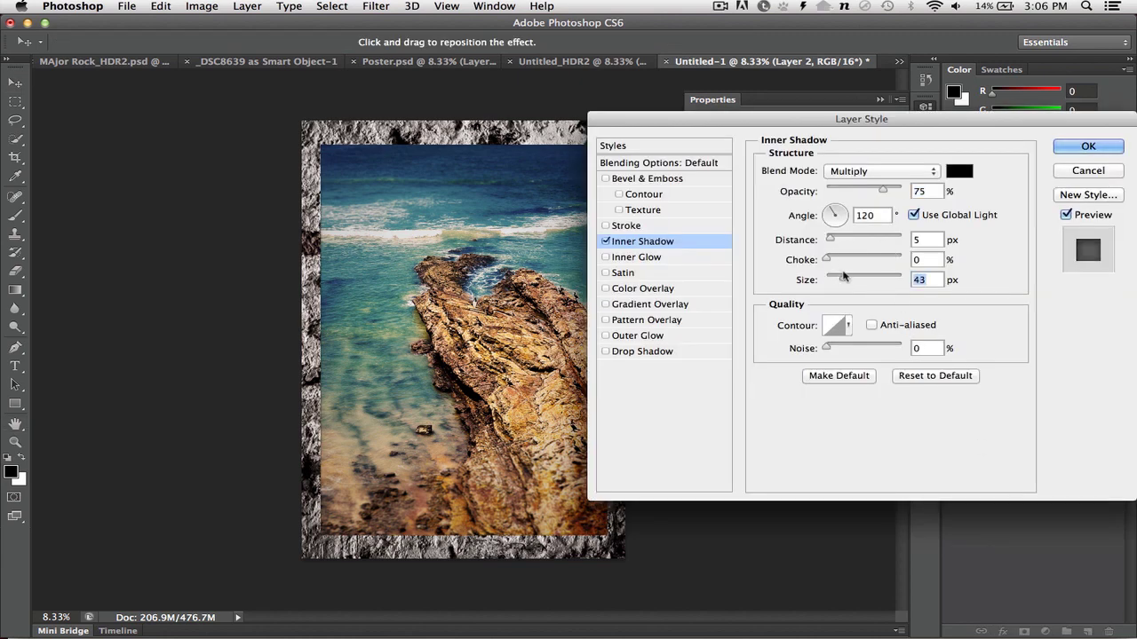
{"action": "left_click_drag", "start_coordinate": [841, 242], "coordinate": [871, 278]}
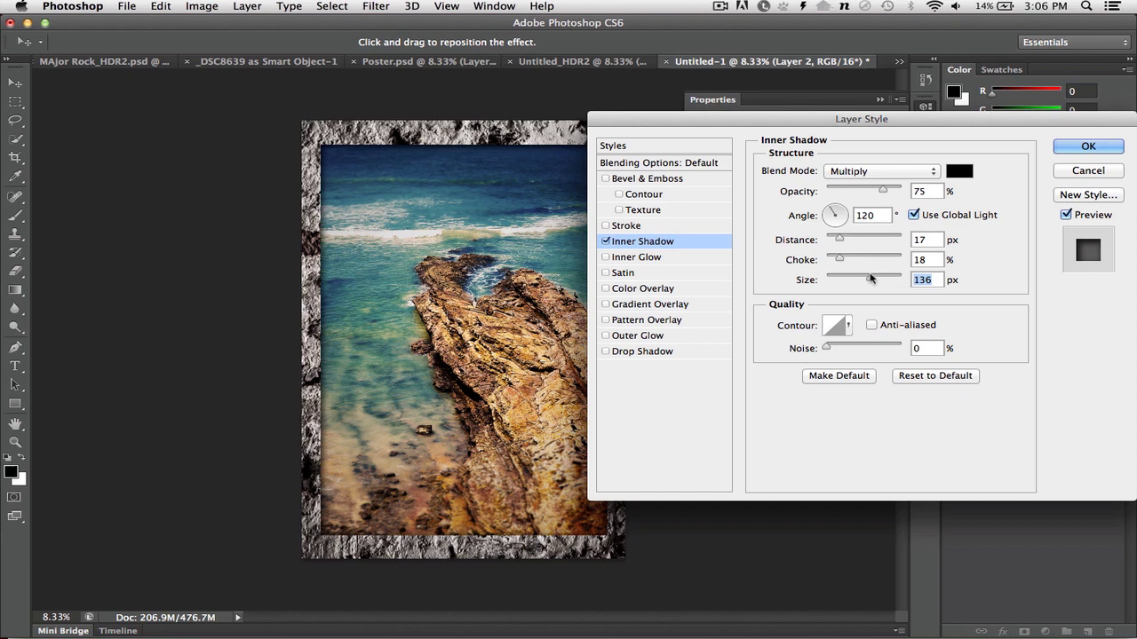
{"action": "left_click", "coordinate": [1070, 147]}
{"action": "left_click", "coordinate": [1018, 404]}
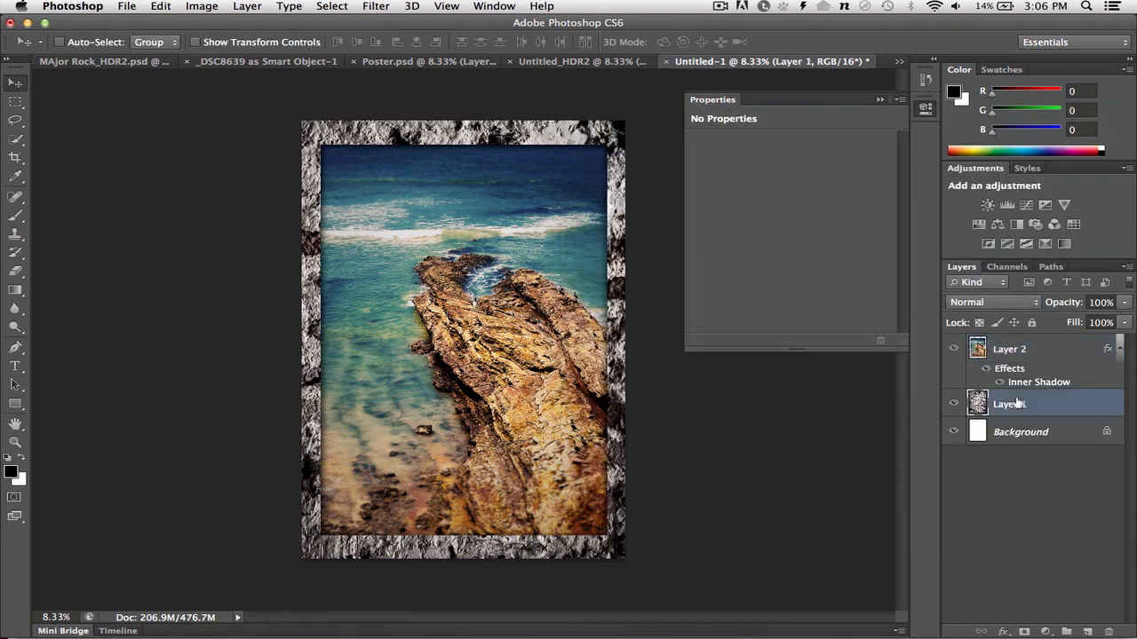
- Duplicate the brick texture to the top of the stack in Overlay mode at 16% opacity
{"action": "key", "text": "super+j"}
{"action": "left_click_drag", "start_coordinate": [1018, 404], "coordinate": [1019, 337]}
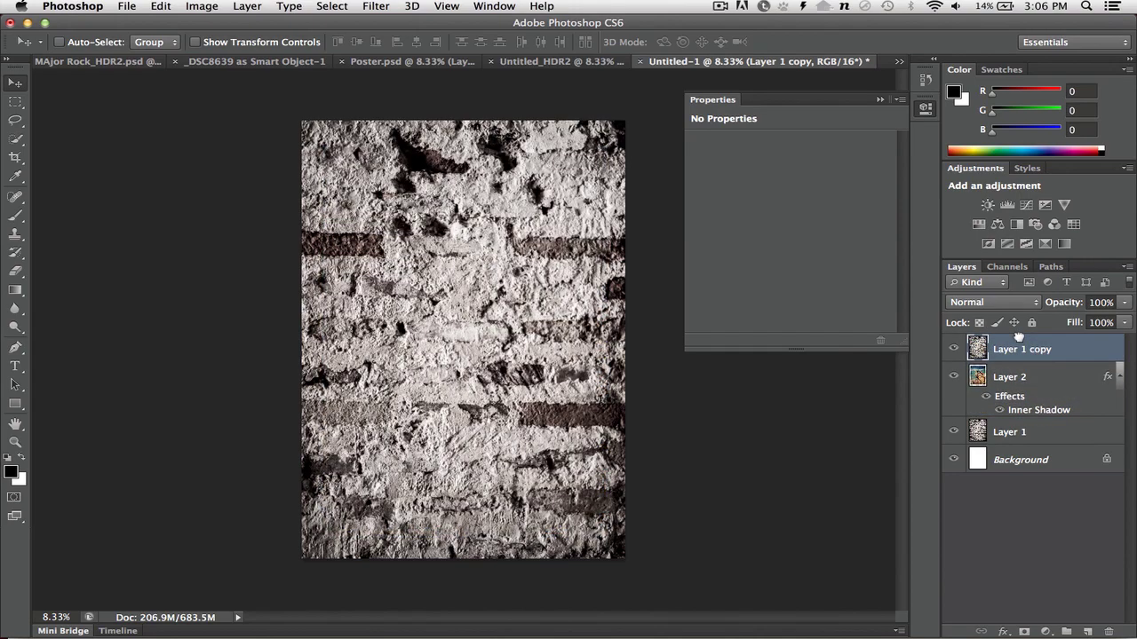
{"action": "key", "text": "shift+plus"}
{"action": "key", "text": "shift+plus"}
{"action": "key", "text": "shift+plus"}
{"action": "key", "text": "shift+plus"}
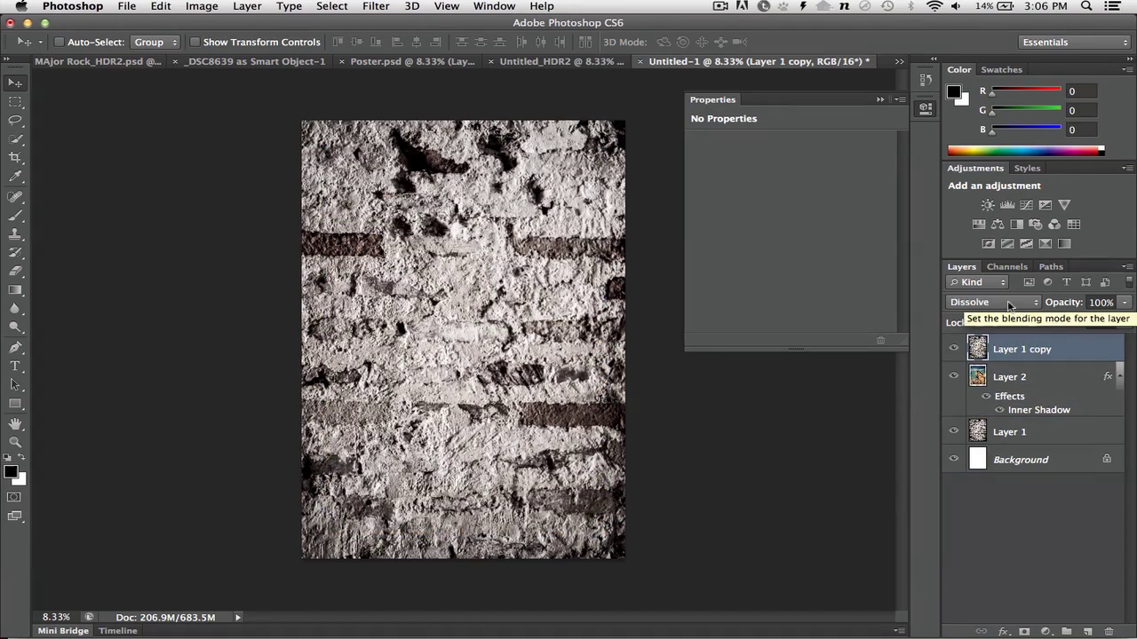
{"action": "key", "text": "shift+plus"}
{"action": "key", "text": "shift+plus"}
{"action": "key", "text": "shift+plus"}
{"action": "key", "text": "shift+plus"}
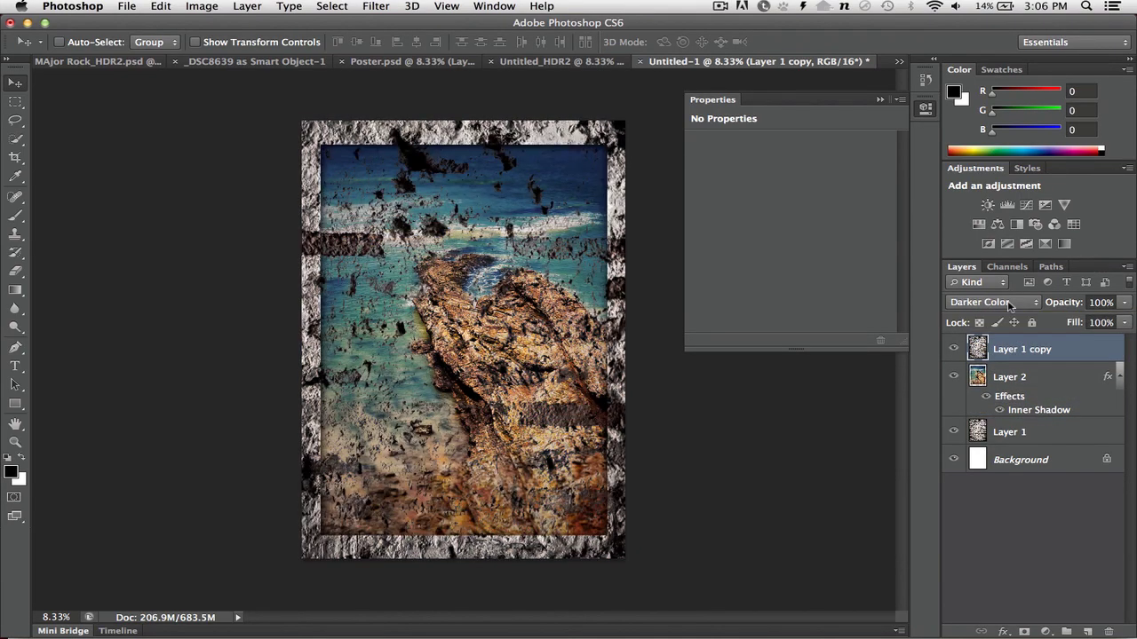
{"action": "key", "text": "shift+plus"}
{"action": "key", "text": "shift+plus"}
{"action": "key", "text": "shift+plus"}
{"action": "key", "text": "shift+plus"}
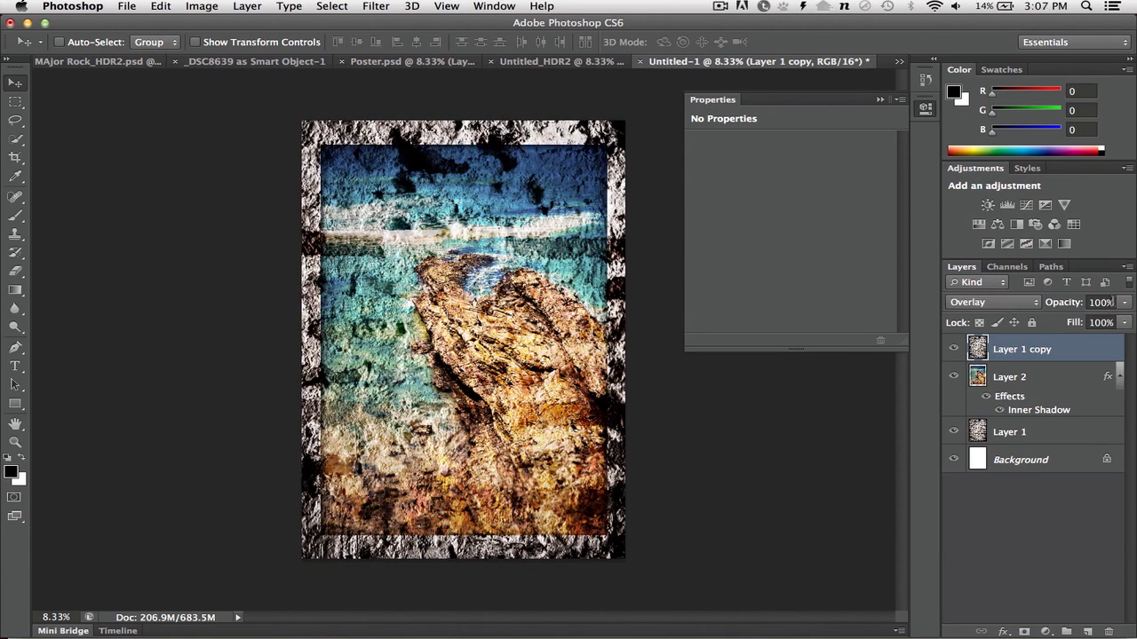
{"action": "left_click", "coordinate": [1125, 303]}
{"action": "left_click", "coordinate": [1080, 321]}
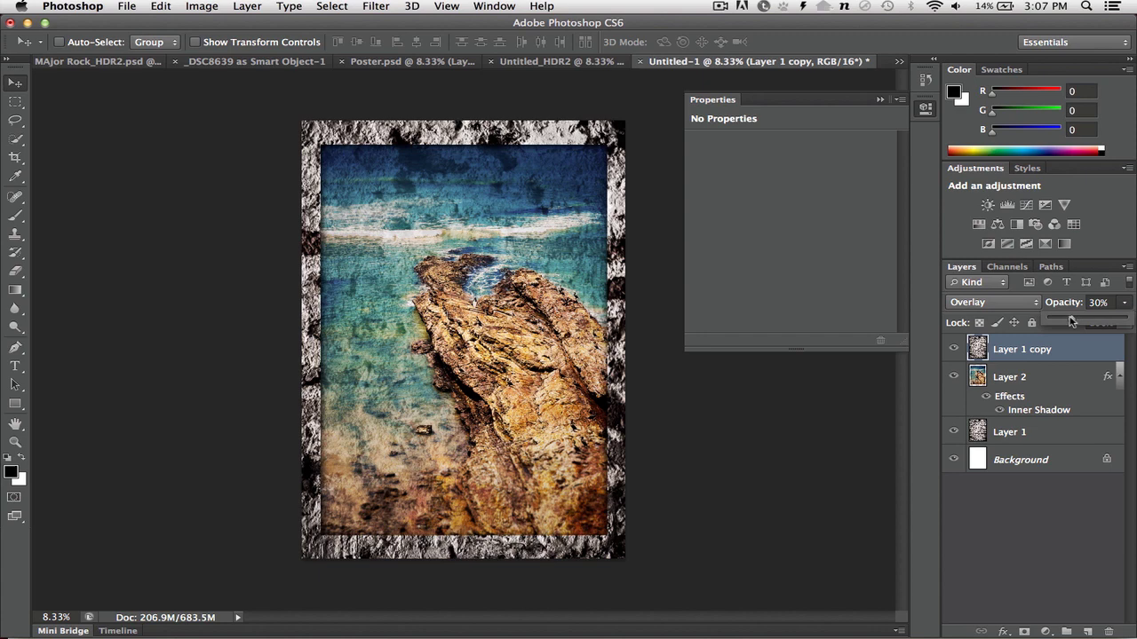
{"action": "left_click_drag", "start_coordinate": [1072, 321], "coordinate": [1065, 322]}
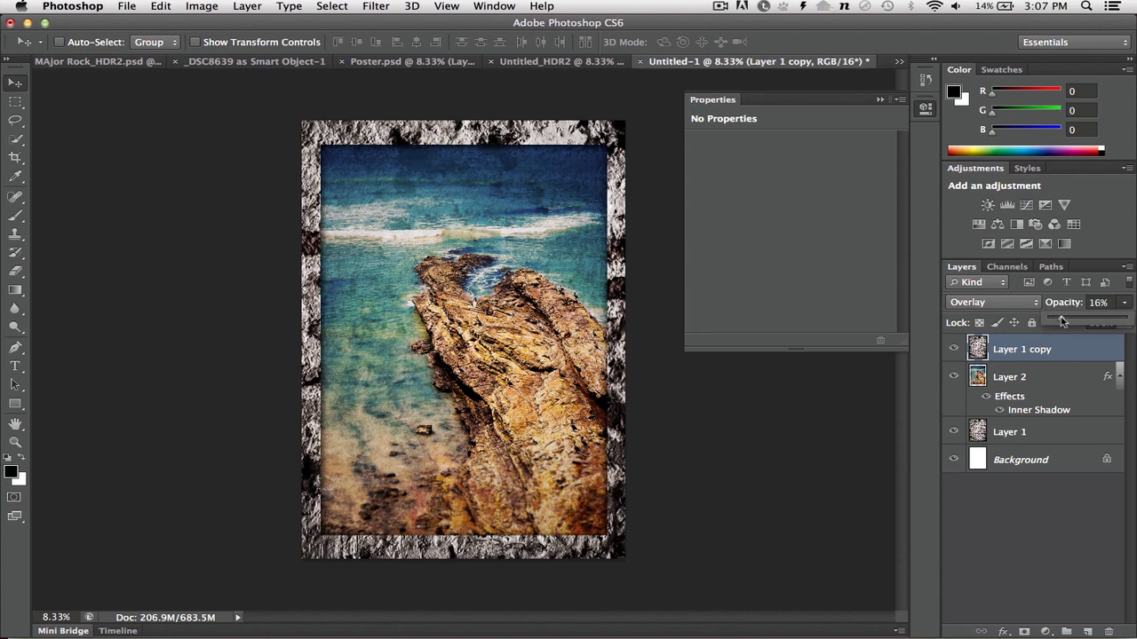